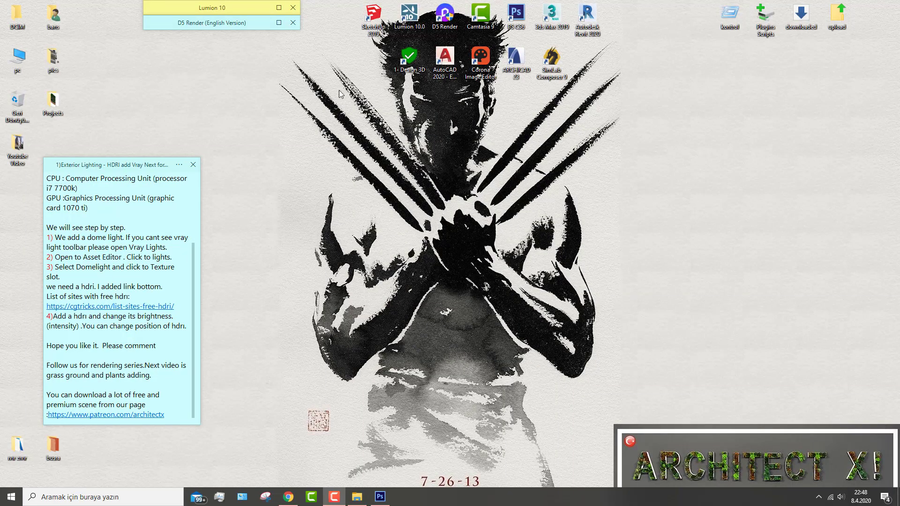
Step: Launch SketchUp 2019 from the desktop and begin a new model from a Welcome-screen template
click(372, 35)
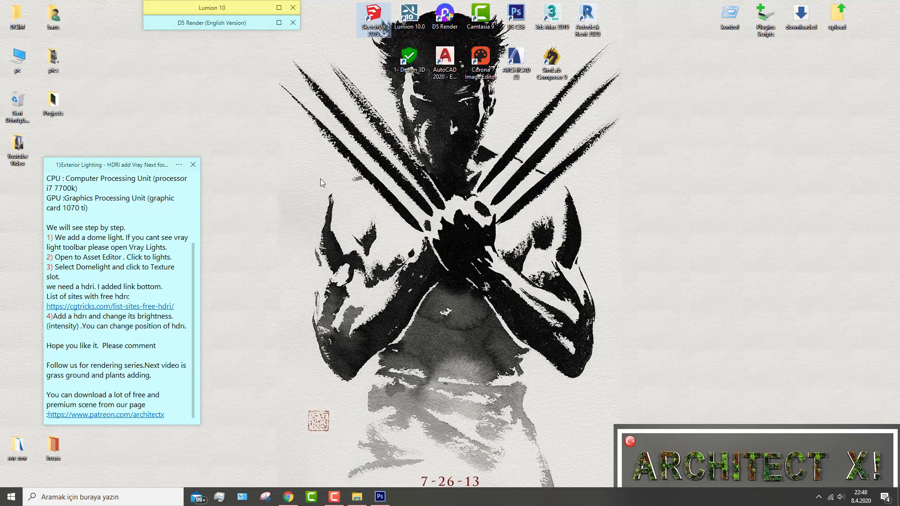
scroll(122, 180, up, 1)
scroll(121, 180, up, 3)
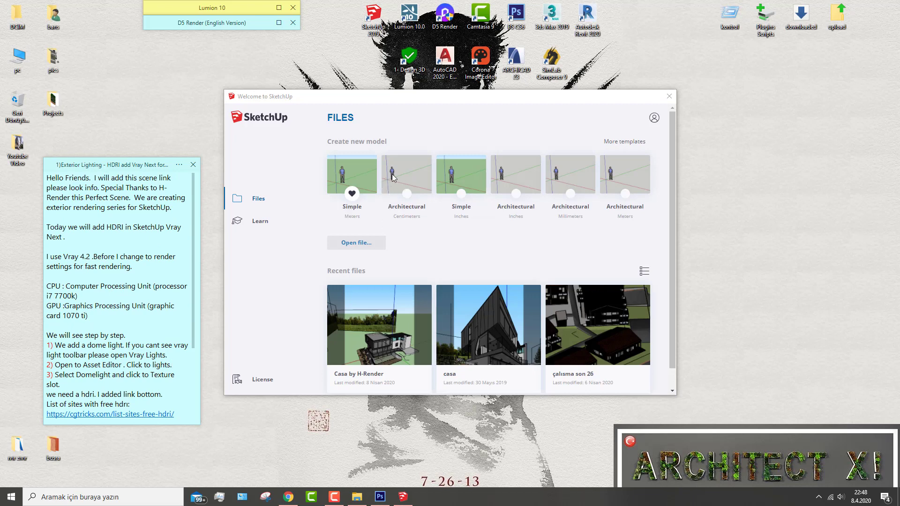
click(409, 178)
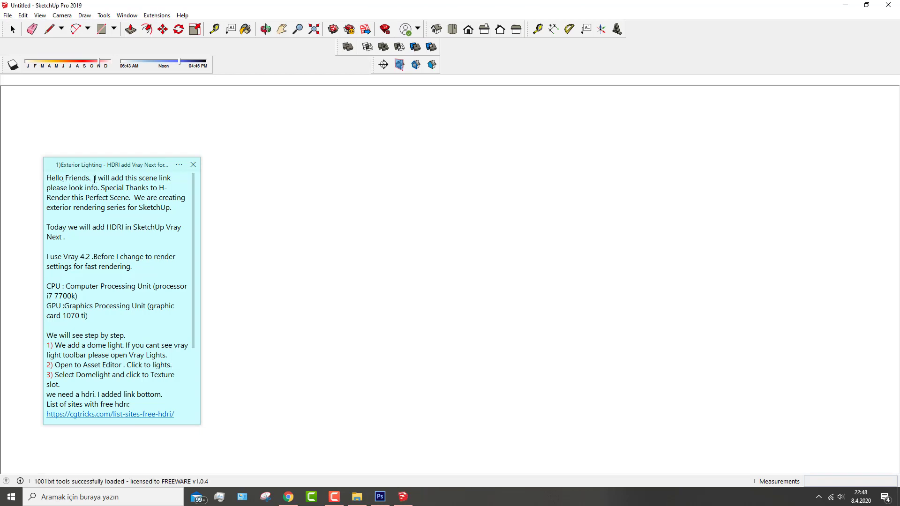
drag(94, 180, 132, 197)
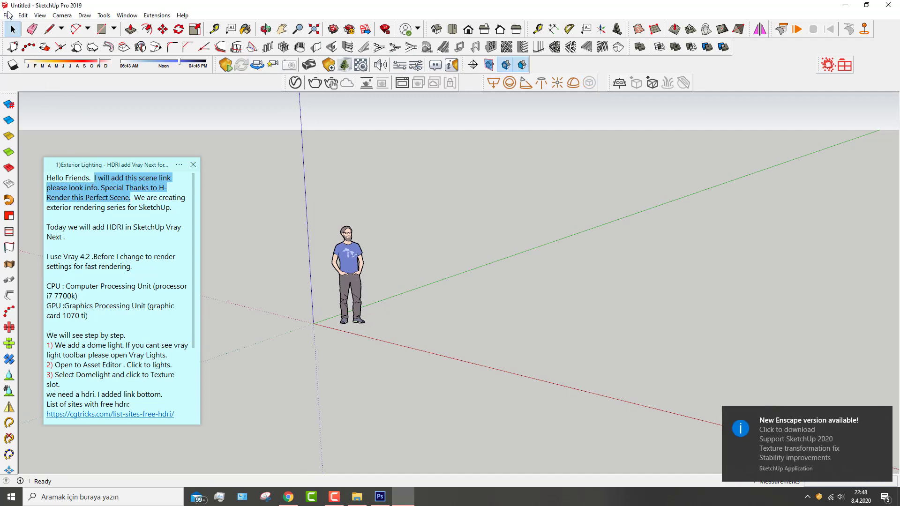
click(8, 15)
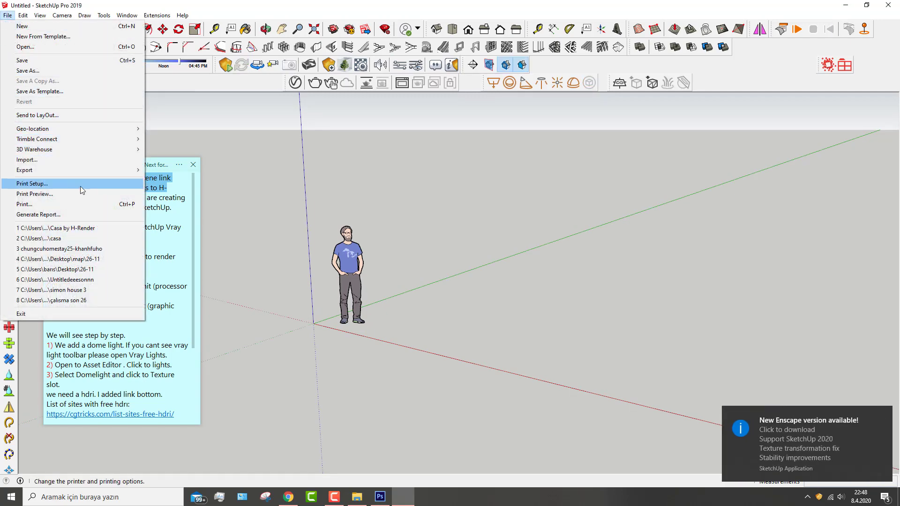
Step: Open the recent Casa by H-Render model, go to Scene 2, and start a V-Ray render
click(98, 228)
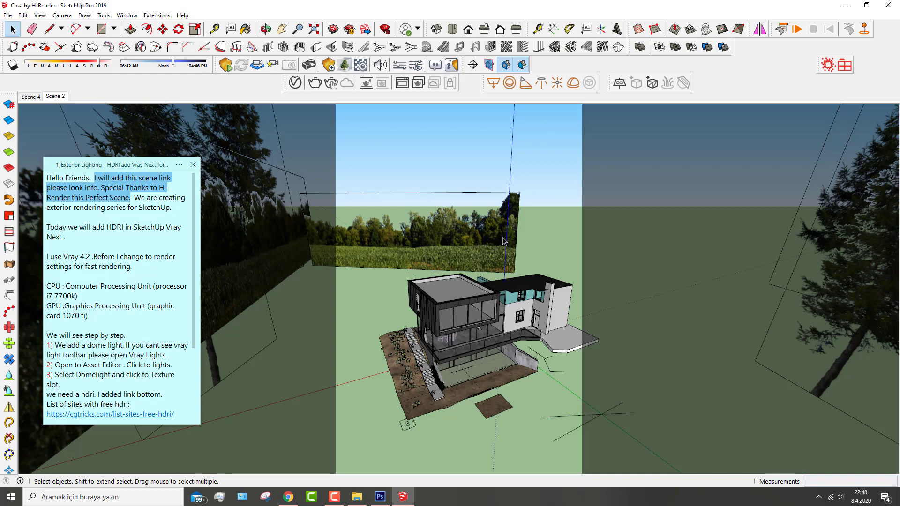
middle_drag(484, 257, 497, 256)
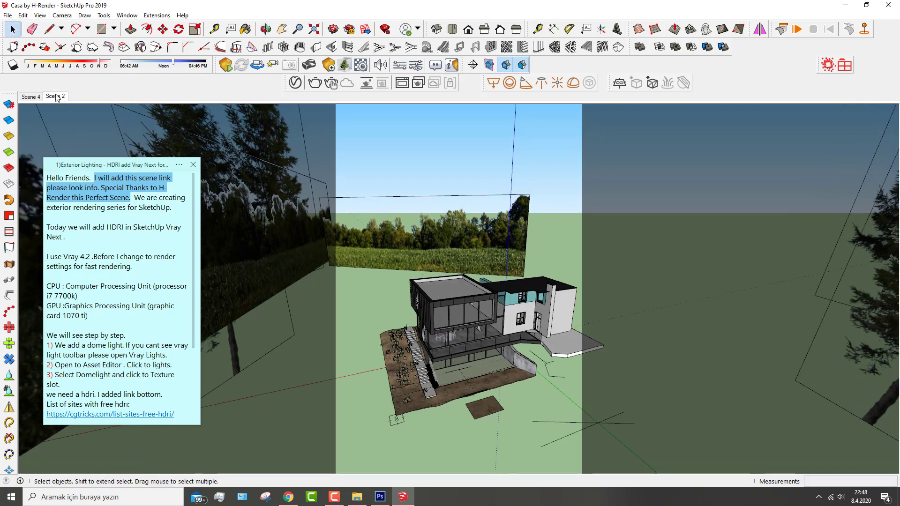
click(57, 97)
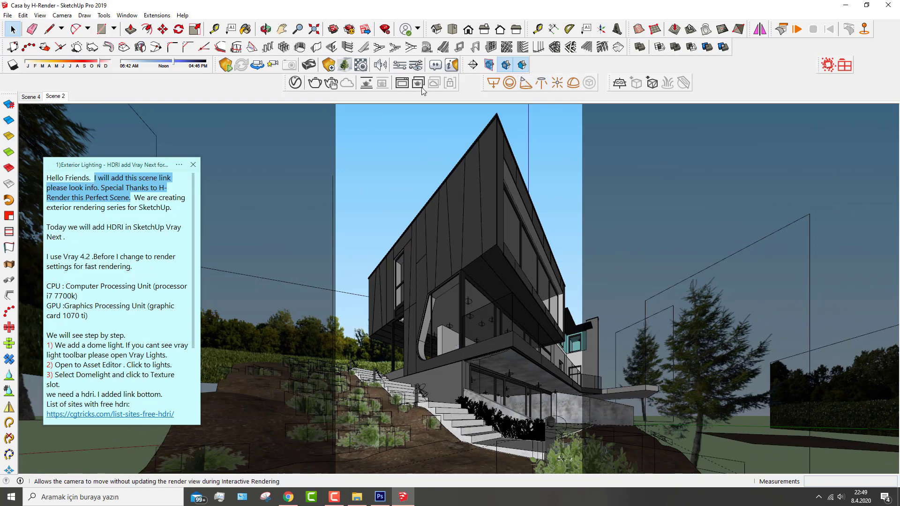
click(316, 83)
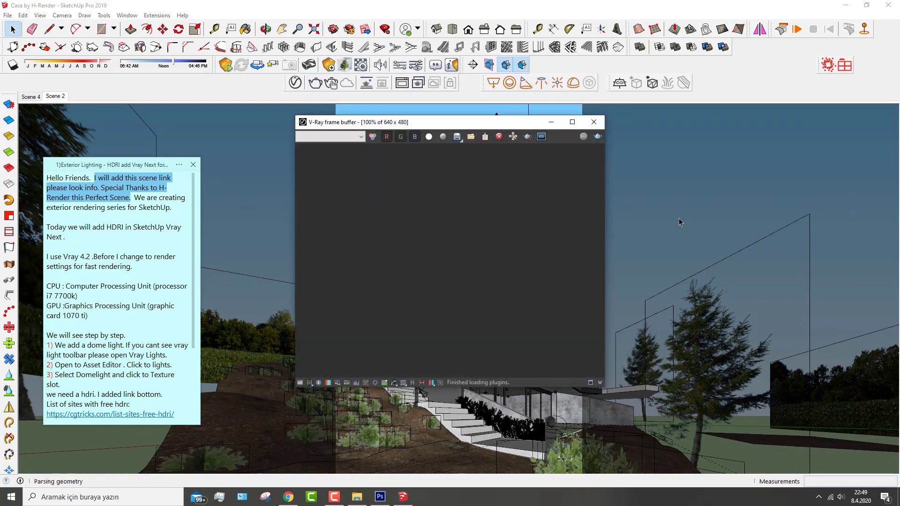
drag(481, 120, 700, 47)
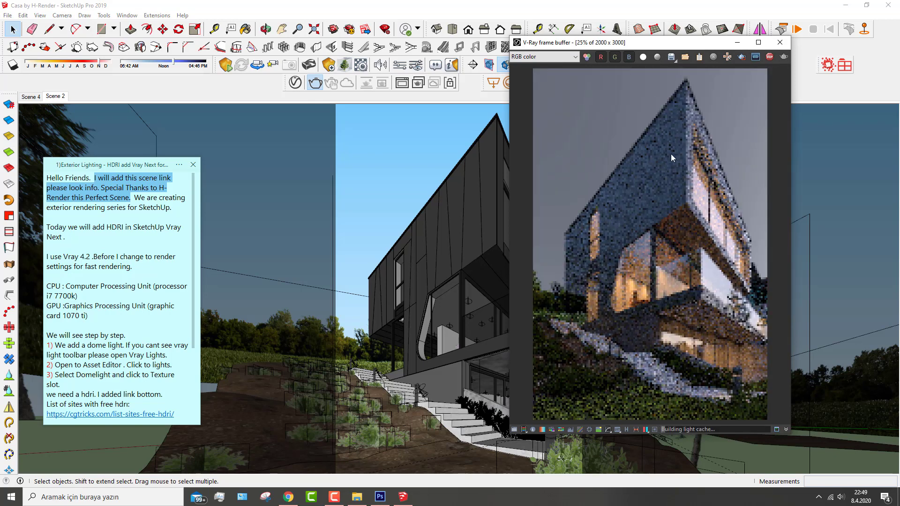
click(380, 497)
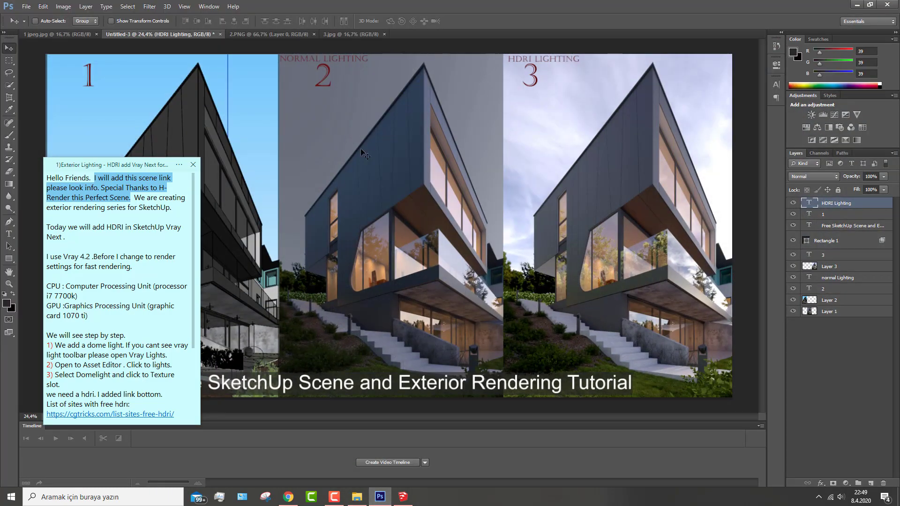
click(856, 4)
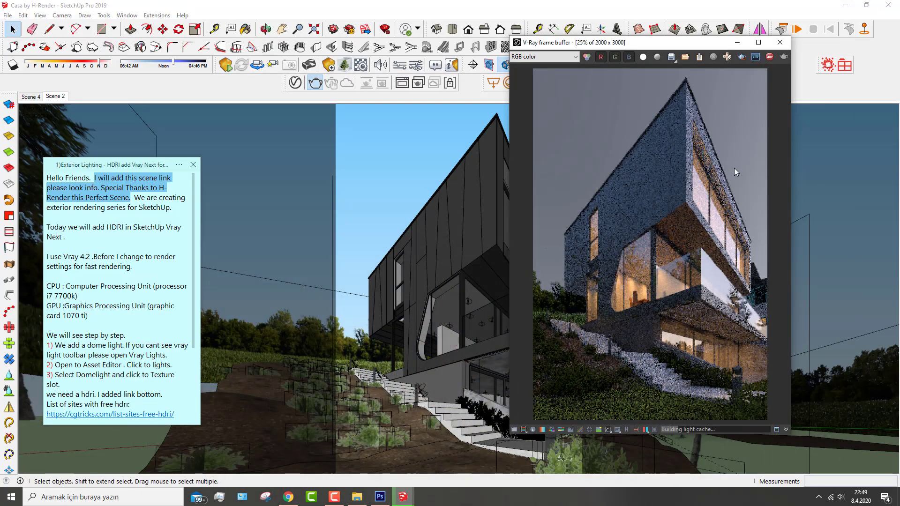
click(769, 56)
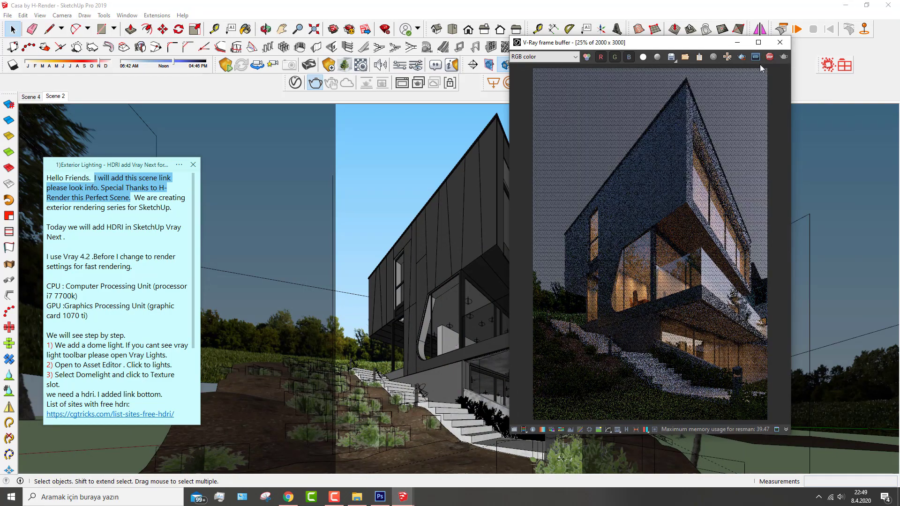
click(737, 43)
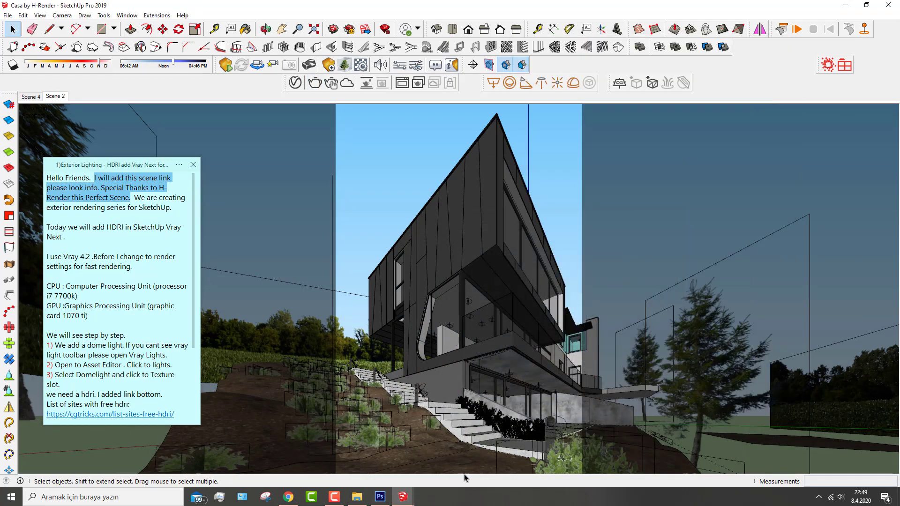
click(380, 496)
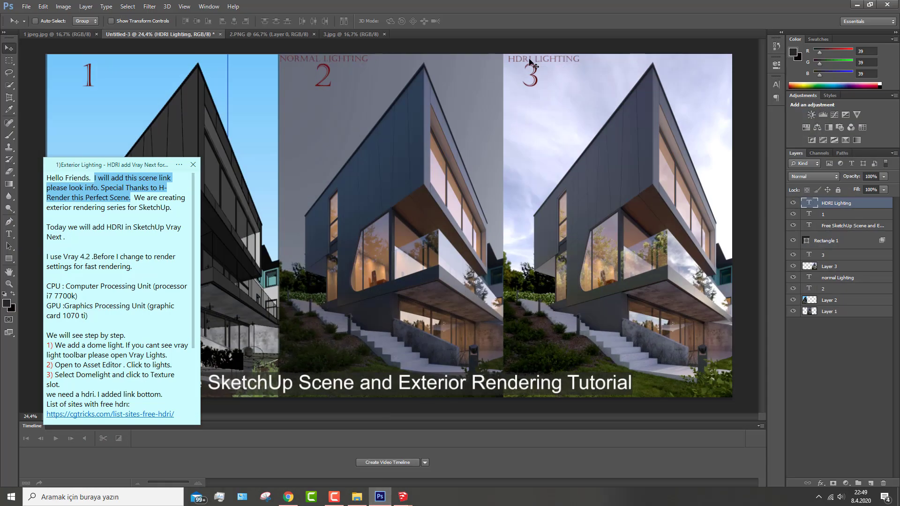
click(856, 4)
click(92, 228)
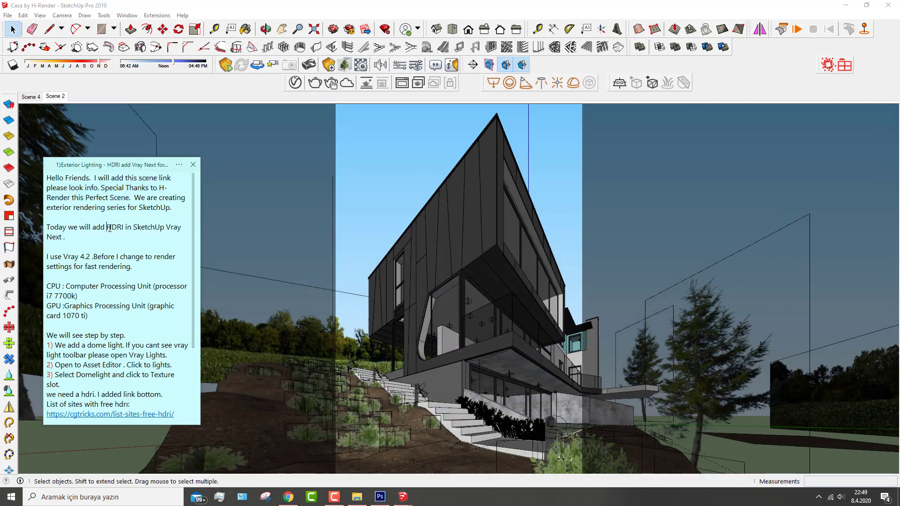
Step: Enable the V-Ray Lights toolbar and place a Dome Light in the house model
double_click(114, 226)
key(Down)
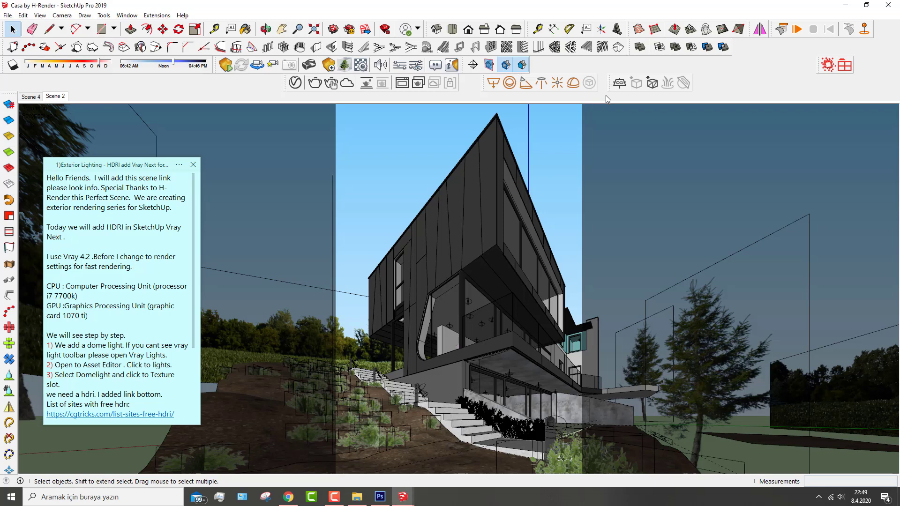
right_click(694, 82)
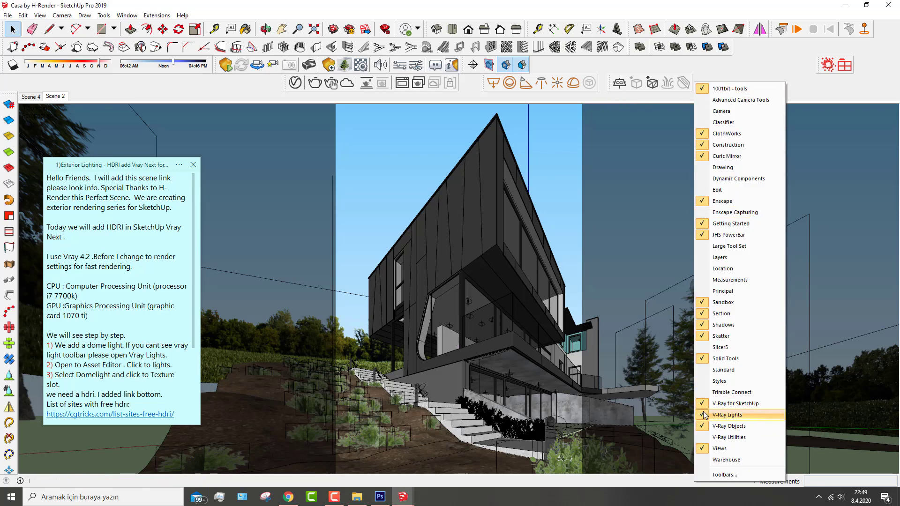
click(570, 85)
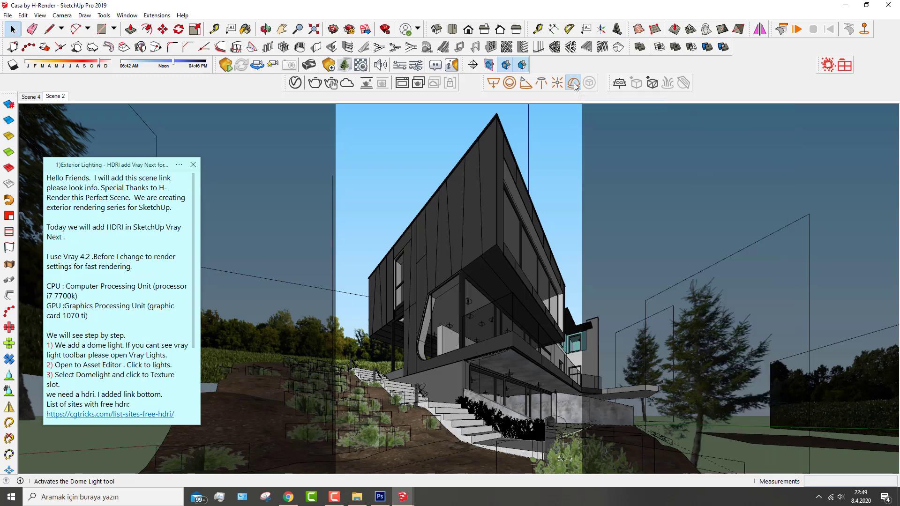
click(490, 467)
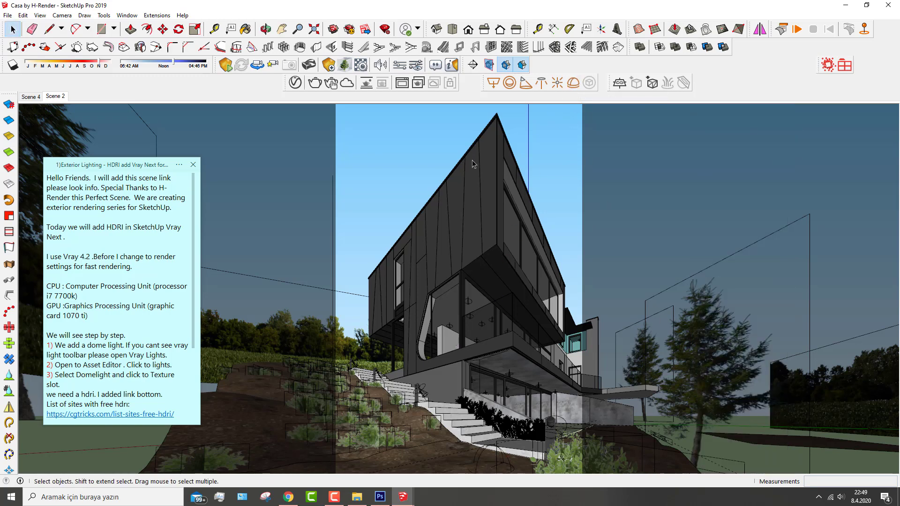
Step: Open the V-Ray Asset Editor on its render Settings
click(295, 83)
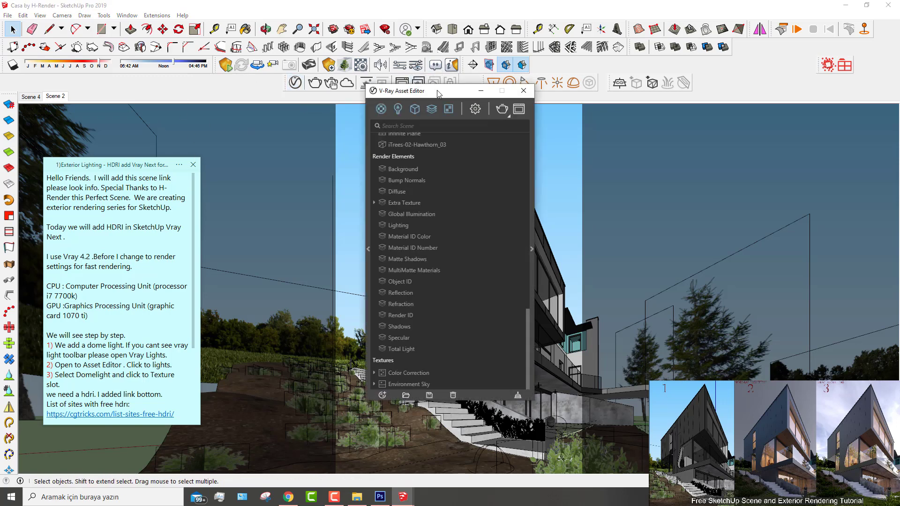
drag(427, 95, 336, 118)
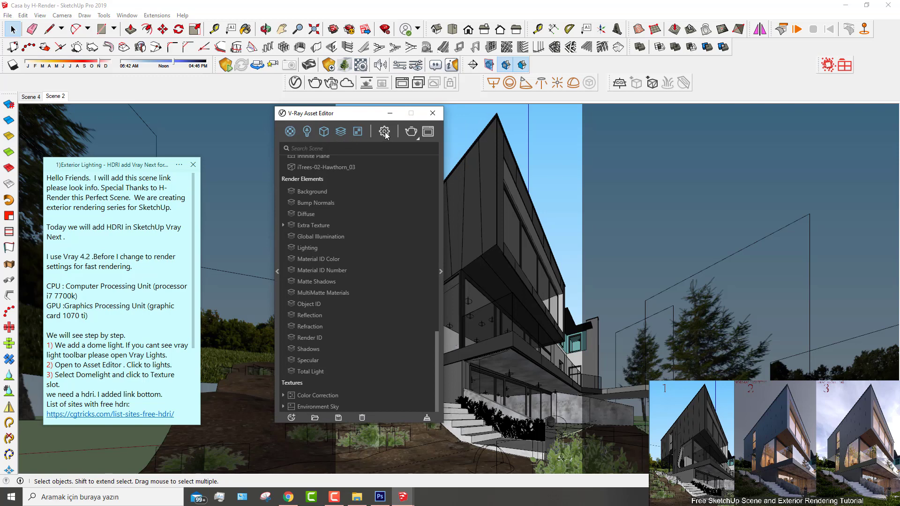
click(383, 132)
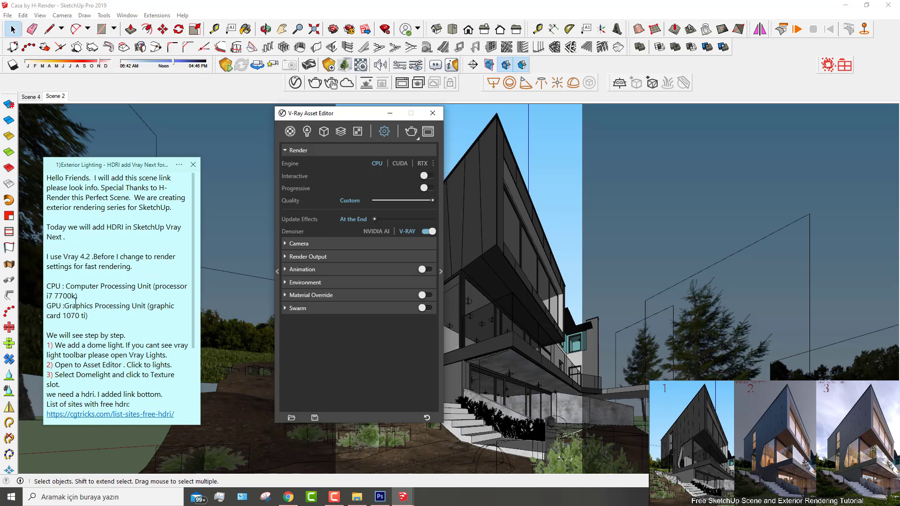
click(55, 286)
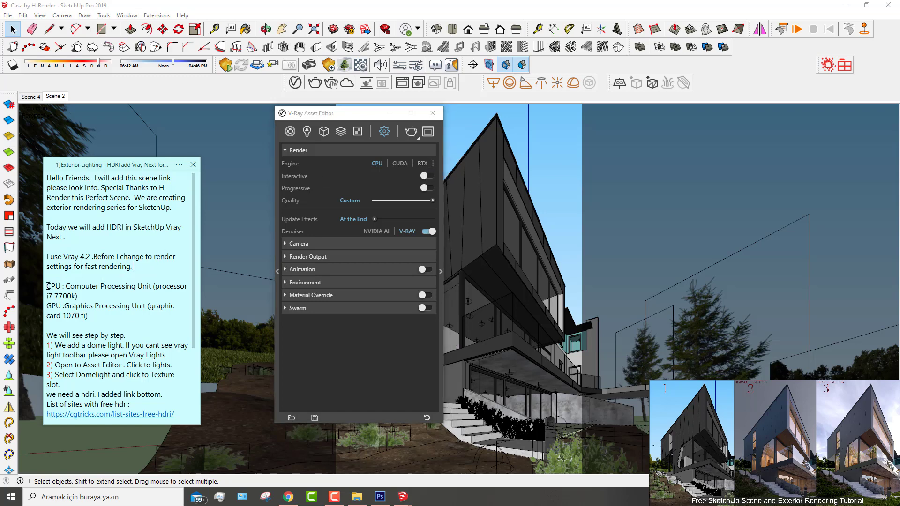
mouse_move(47, 286)
mouse_down()
mouse_move(78, 297)
mouse_move(47, 306)
mouse_move(90, 316)
mouse_up()
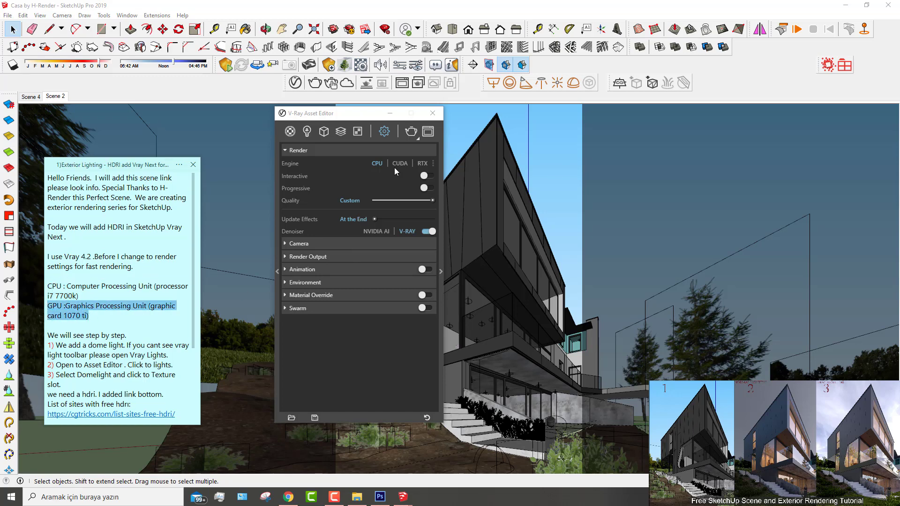
Step: Try the RTX and CUDA render engines and review their GPU device lists
click(421, 165)
click(432, 164)
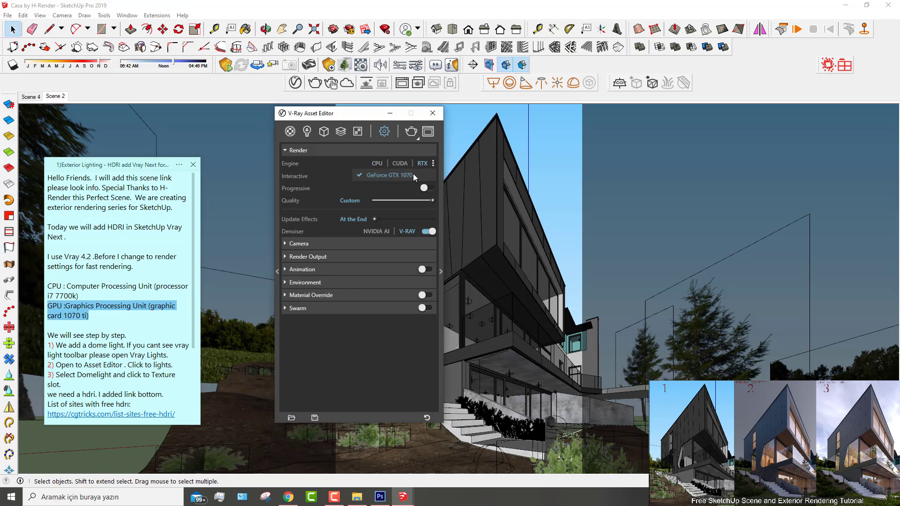
click(401, 163)
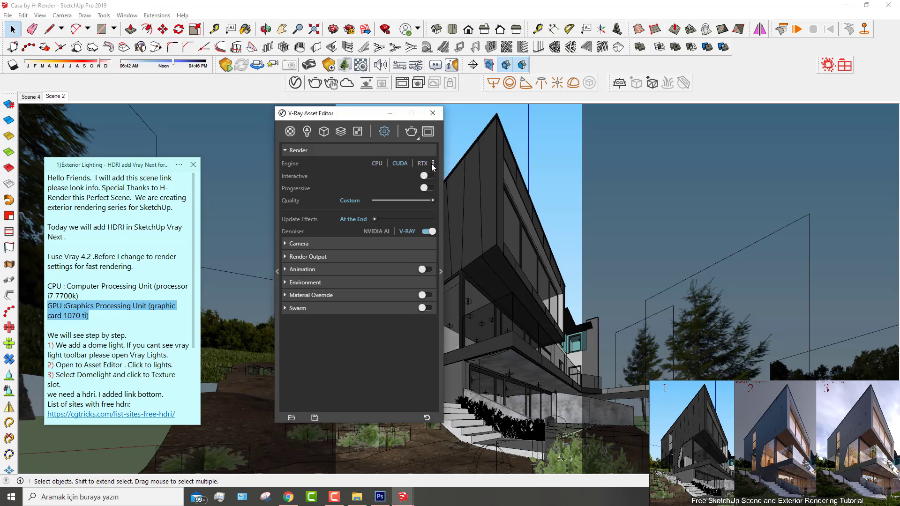
click(431, 164)
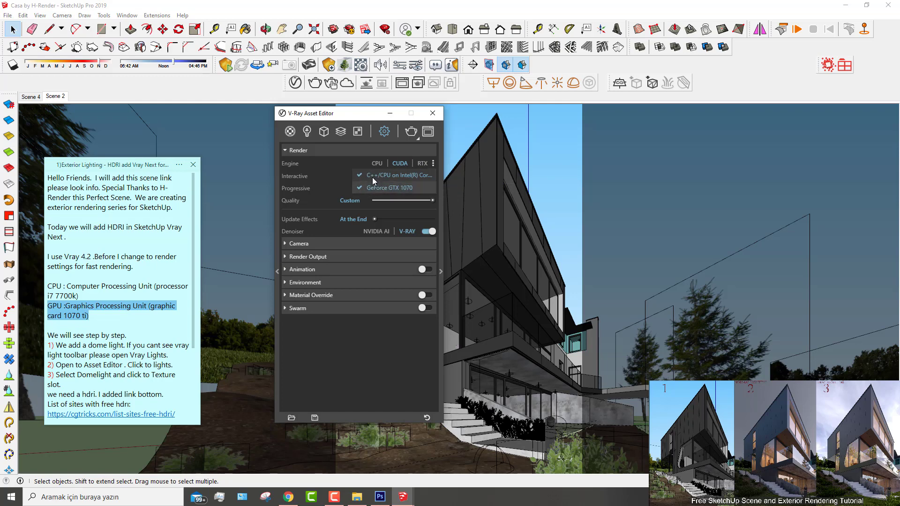
click(339, 170)
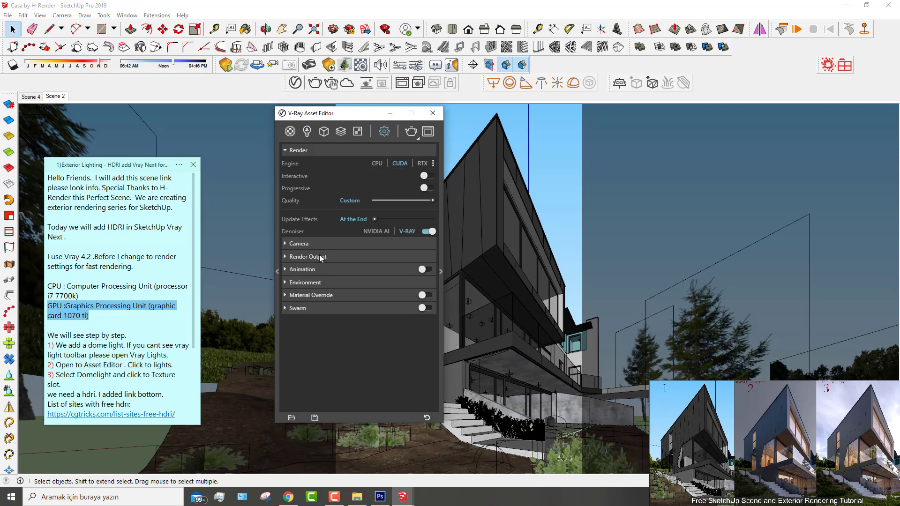
Step: Set the Render Output image width to 400, giving a 400 × 600 image
click(296, 257)
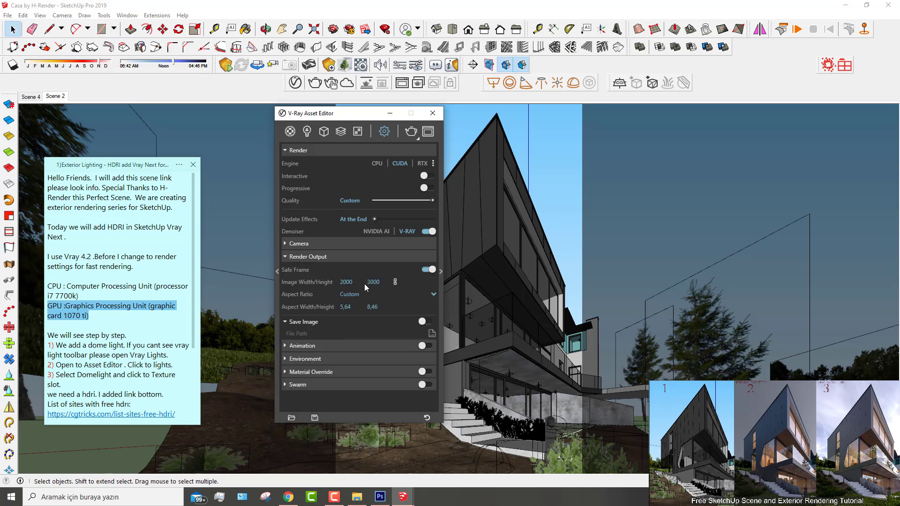
click(346, 281)
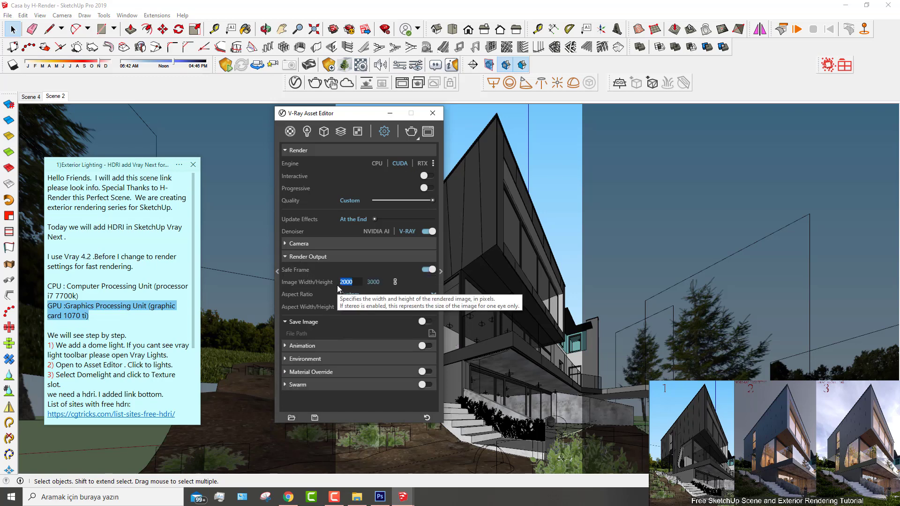
text(400)
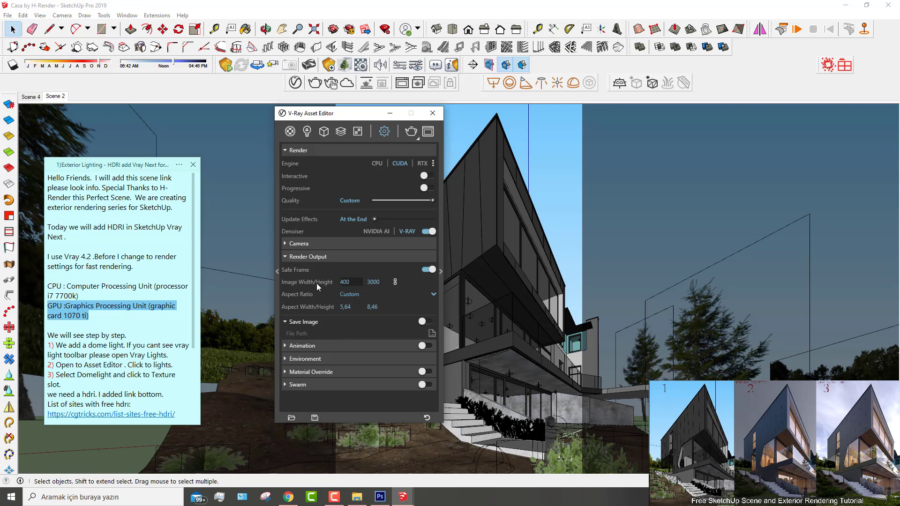
key(Return)
drag(349, 119, 312, 122)
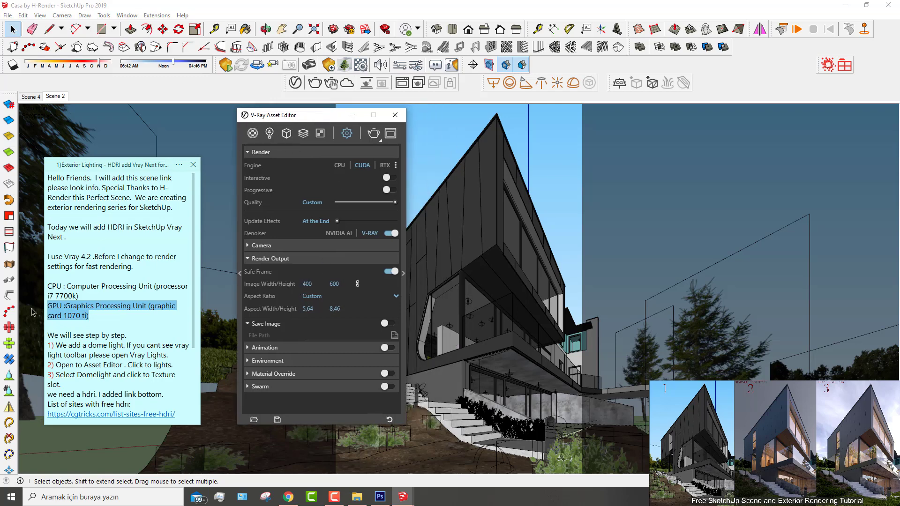
drag(62, 345, 127, 347)
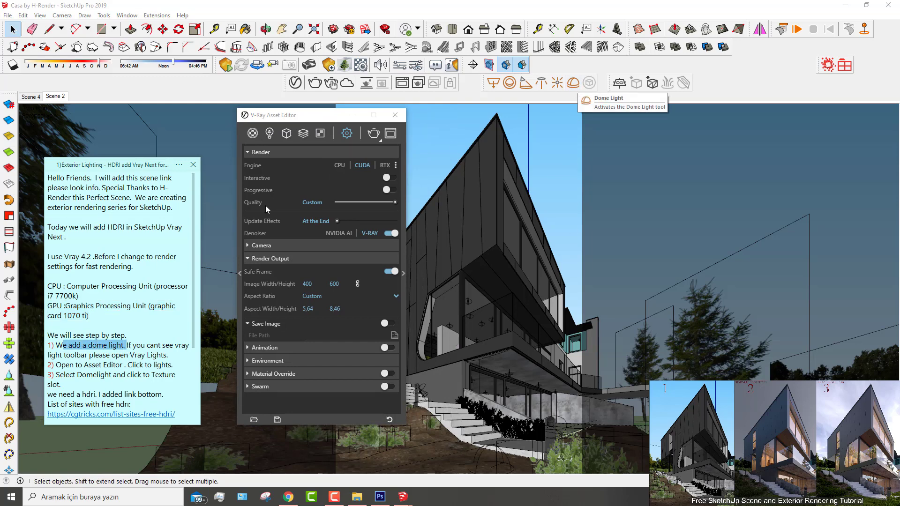
click(86, 355)
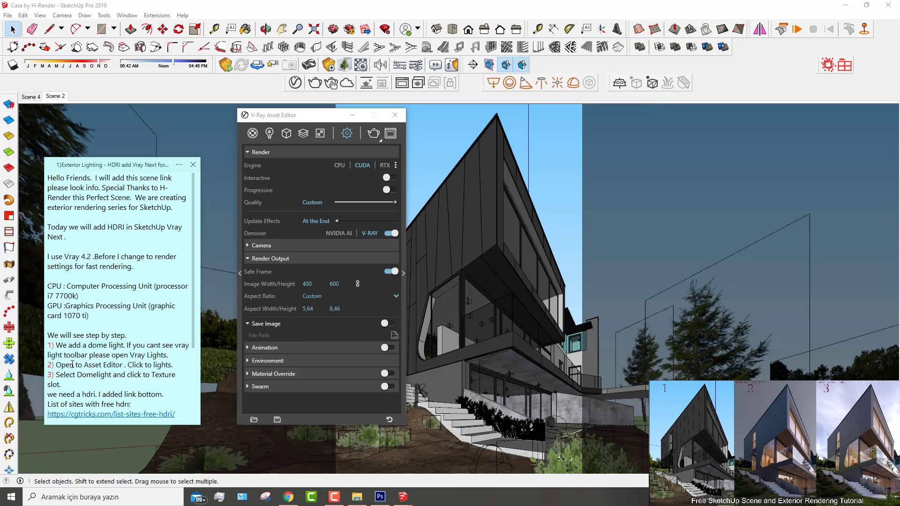
drag(62, 374, 146, 383)
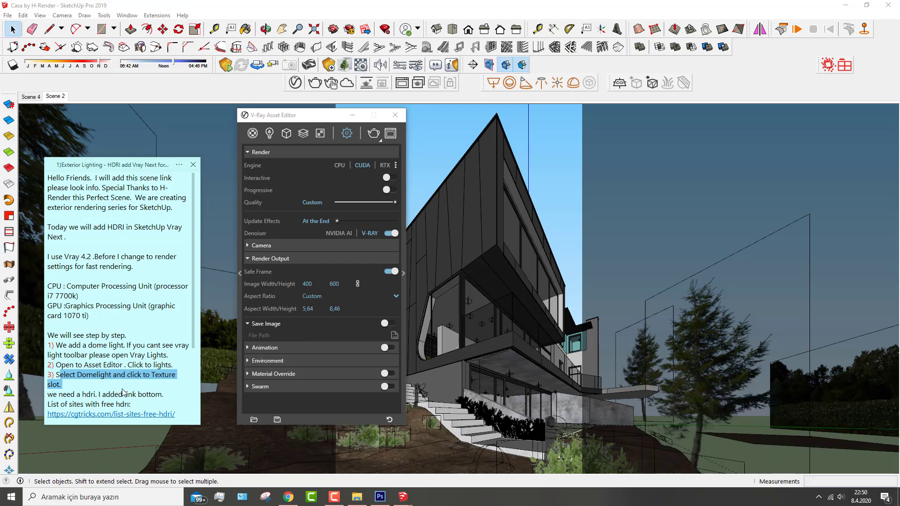
click(125, 382)
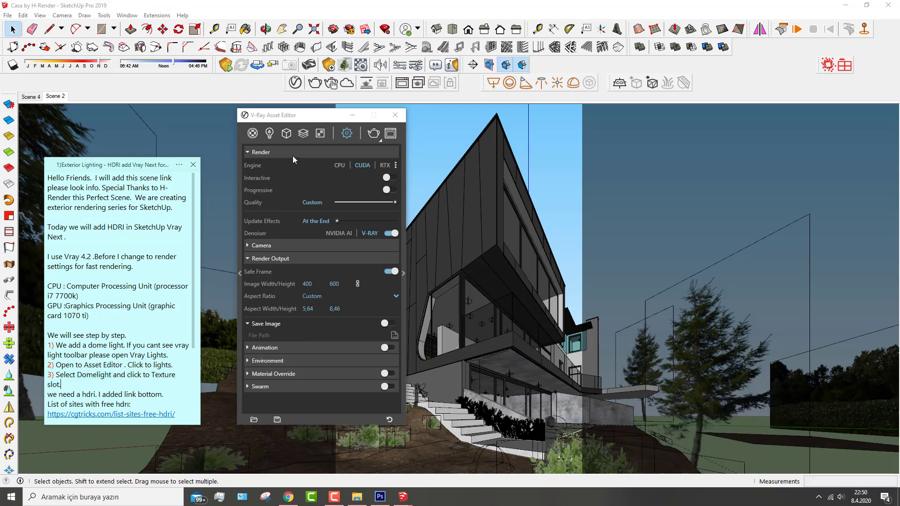
Step: Select the Dome Light in the Lights list and attach a bitmap texture to its colour
click(270, 133)
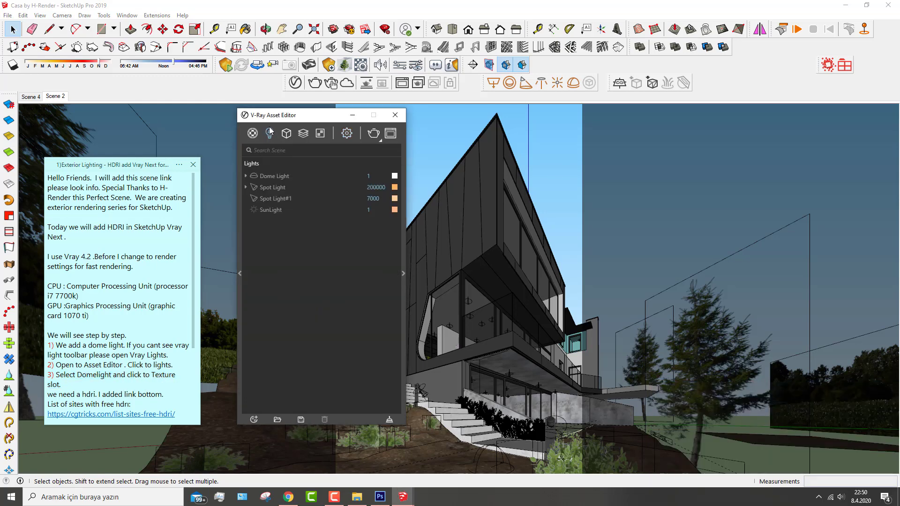
click(309, 174)
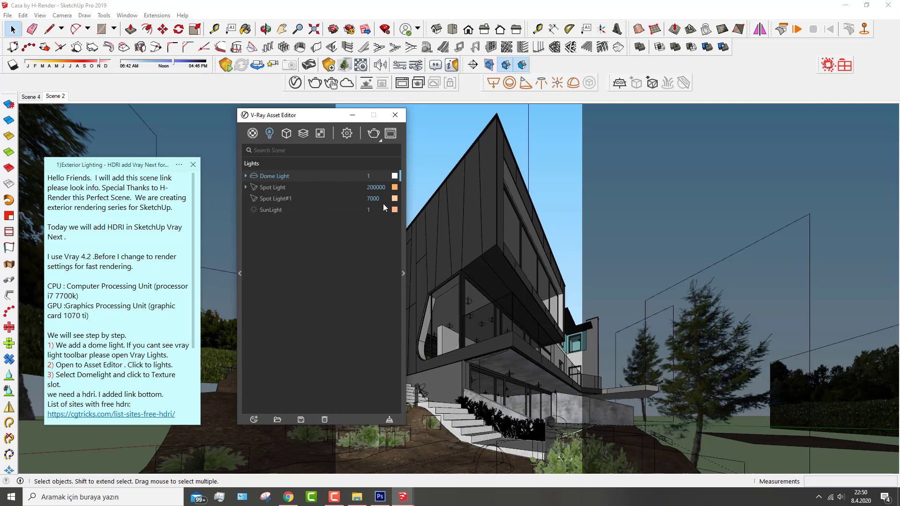
click(404, 273)
drag(452, 118, 409, 122)
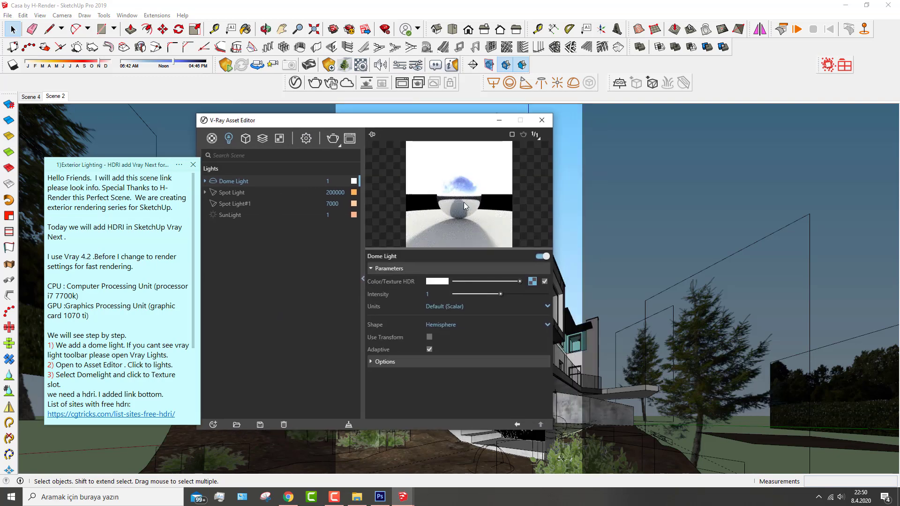
click(530, 281)
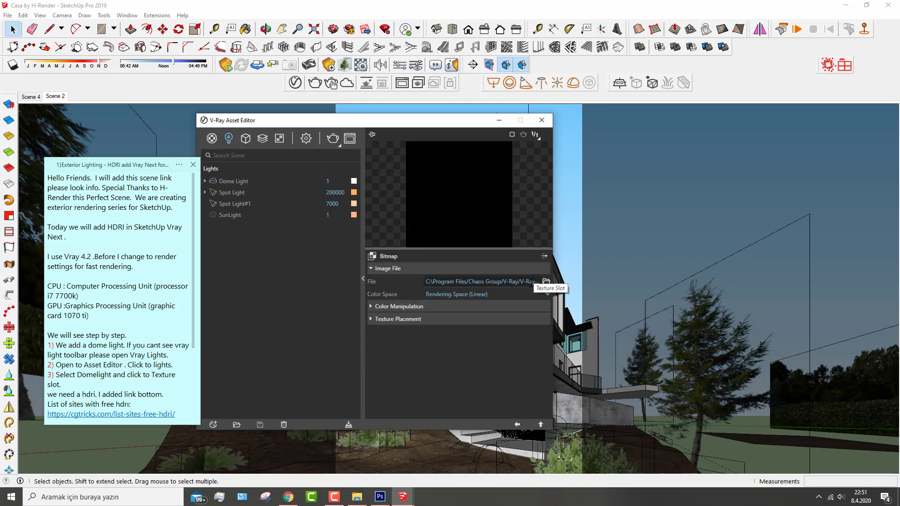
Step: Browse the HDRi folders for an image, viewing 01_5.hdr and the Viz people folder
click(547, 282)
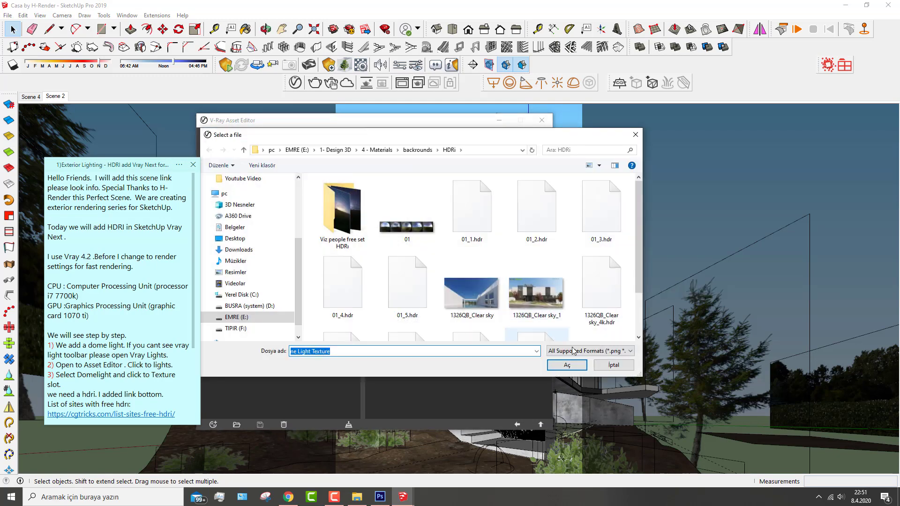
click(606, 352)
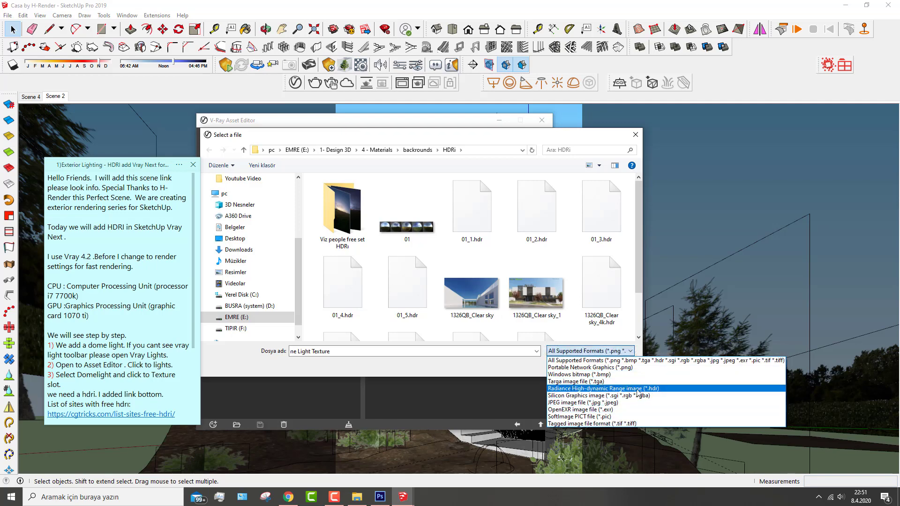
click(572, 351)
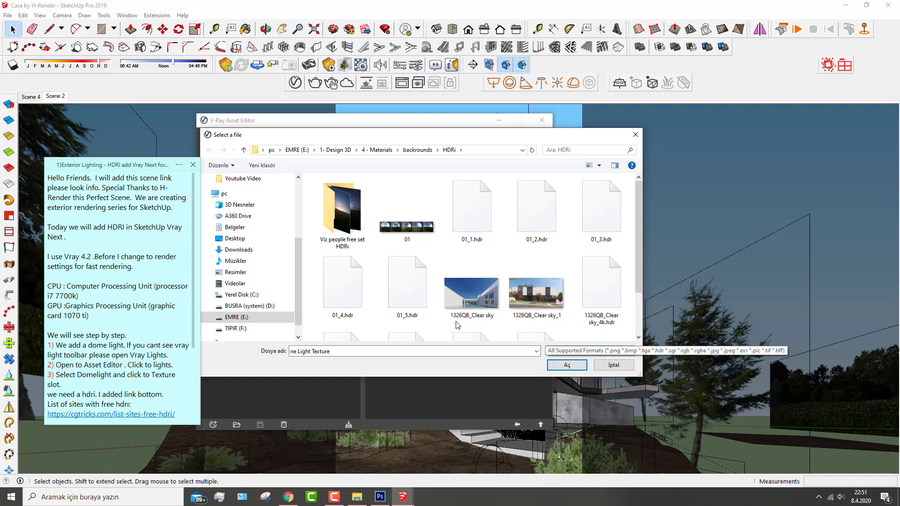
click(407, 295)
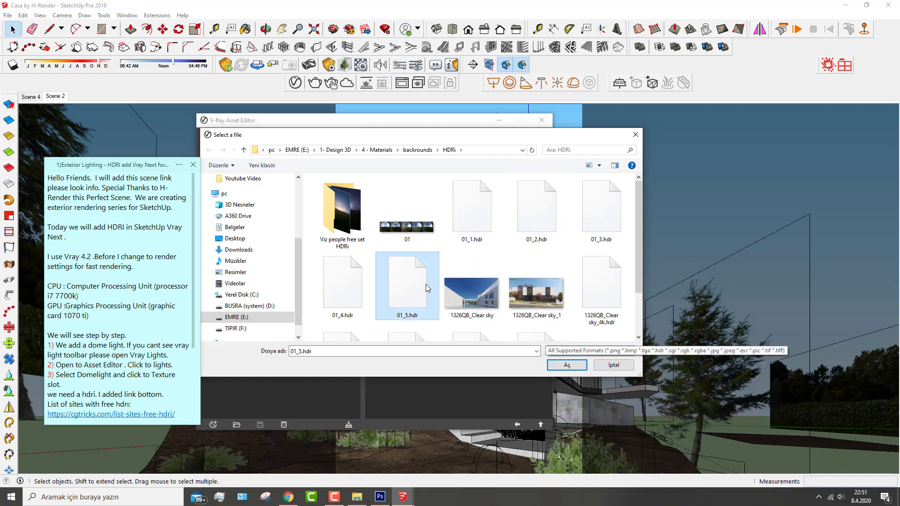
double_click(356, 220)
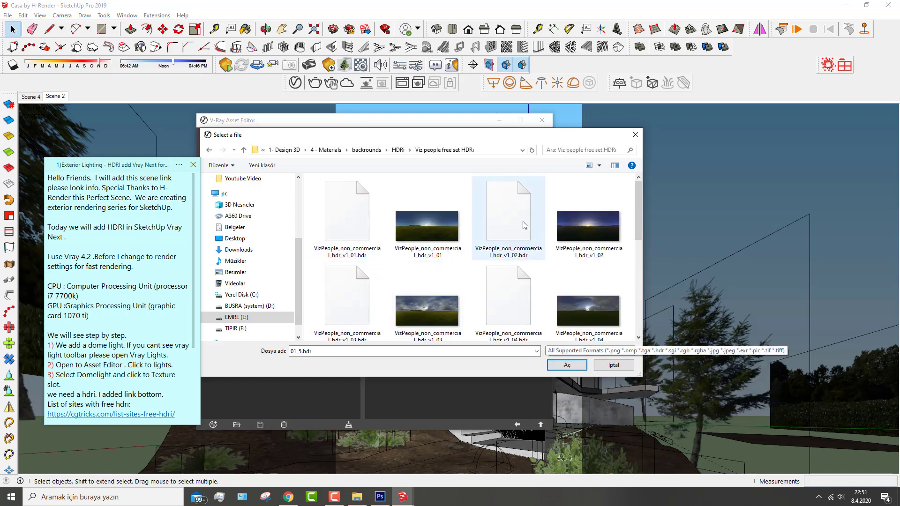
click(635, 135)
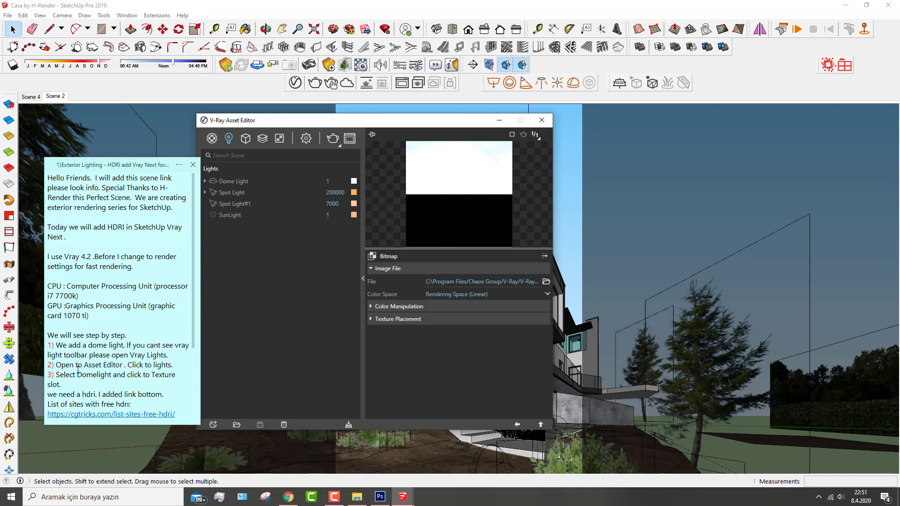
Step: Open the cgtricks free-HDRI sites page in Chrome from the note's link
click(78, 374)
scroll(80, 371, down, 2)
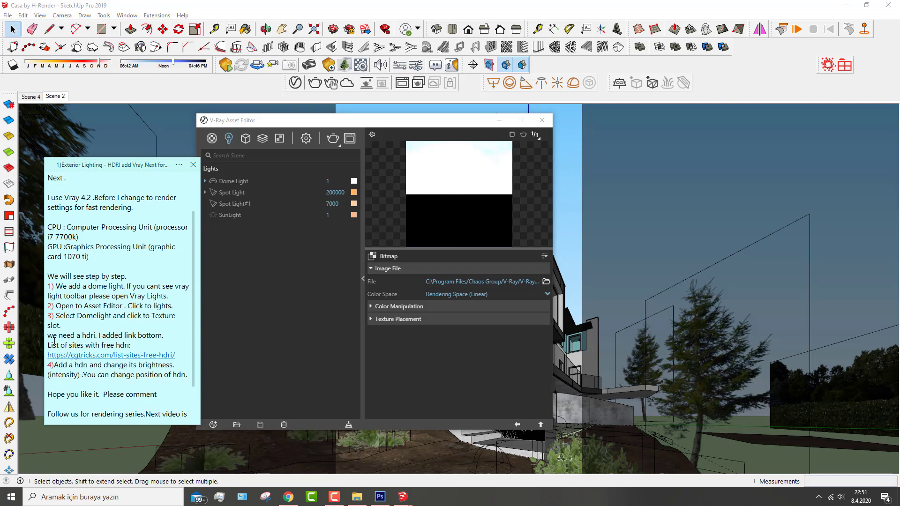
drag(49, 334, 136, 351)
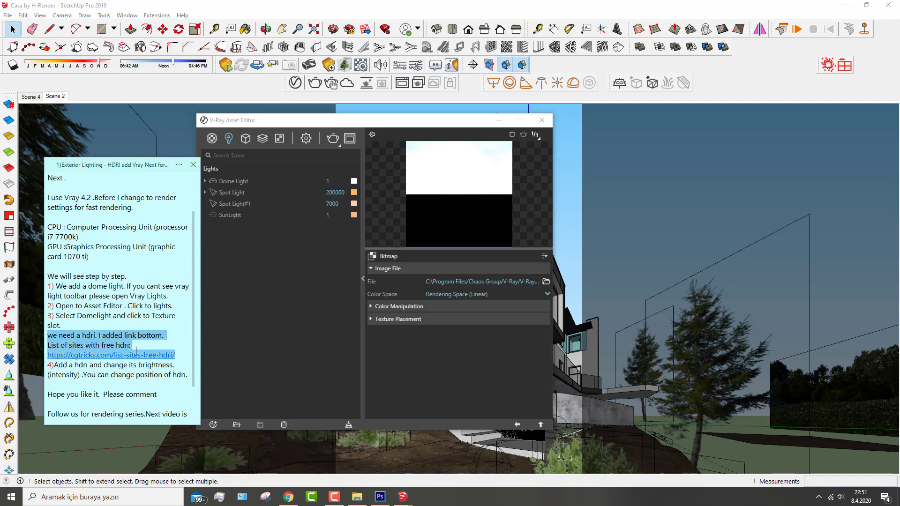
click(288, 497)
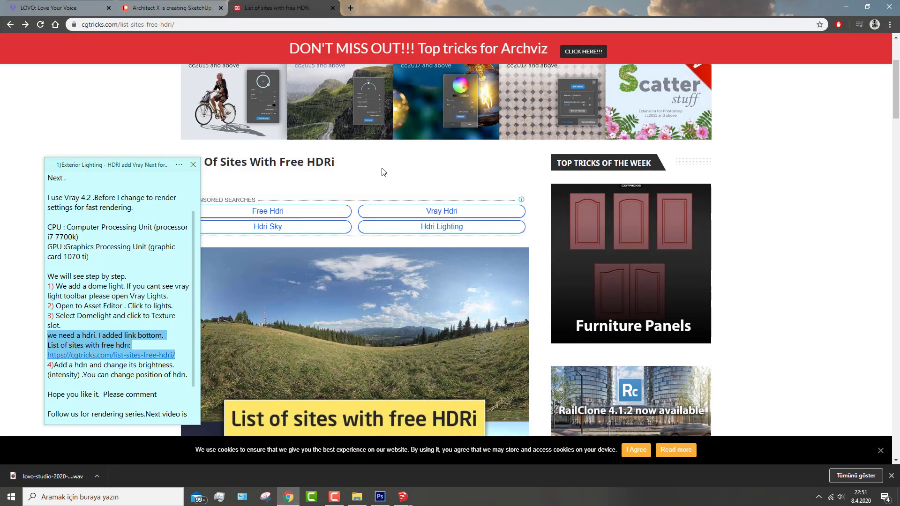
Step: Scroll through the cgtricks free-HDRI sites list and collapse the sticky note
scroll(351, 165, up, 3)
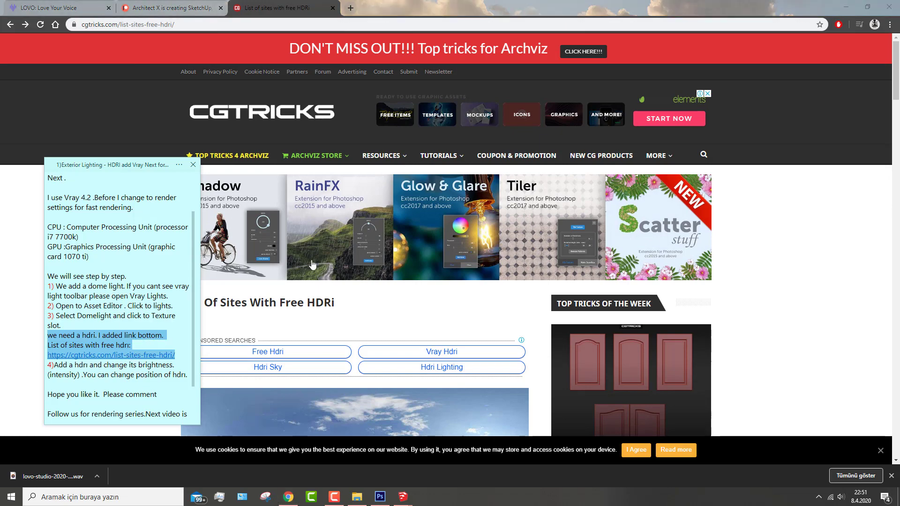
scroll(373, 290, down, 3)
scroll(381, 244, down, 3)
scroll(381, 243, down, 4)
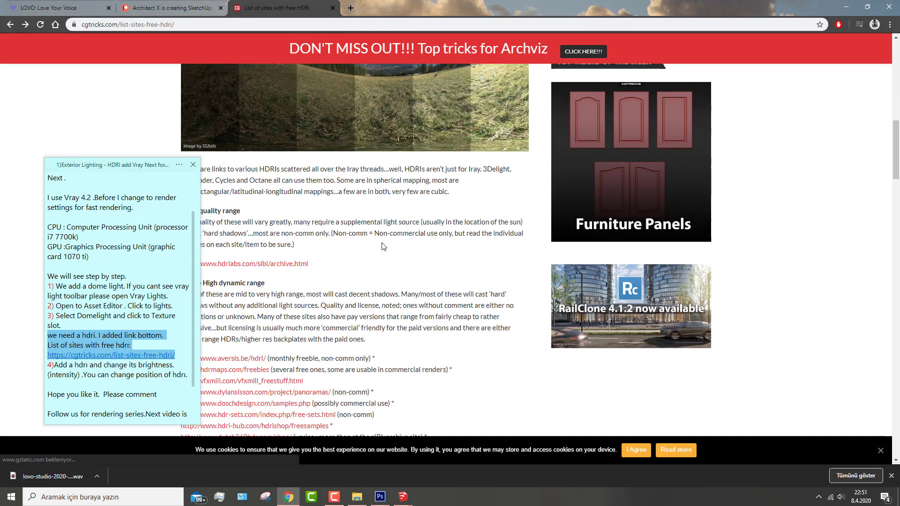
scroll(383, 246, down, 3)
drag(127, 168, 92, 142)
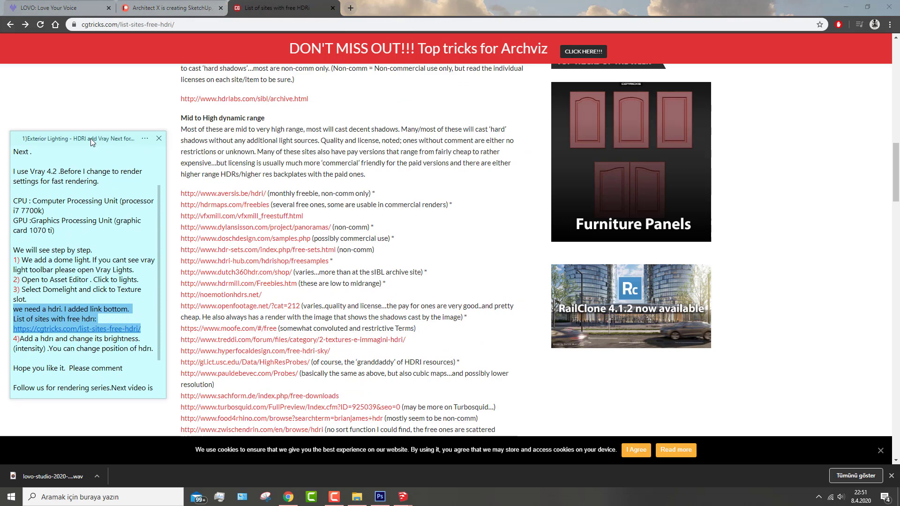
double_click(91, 139)
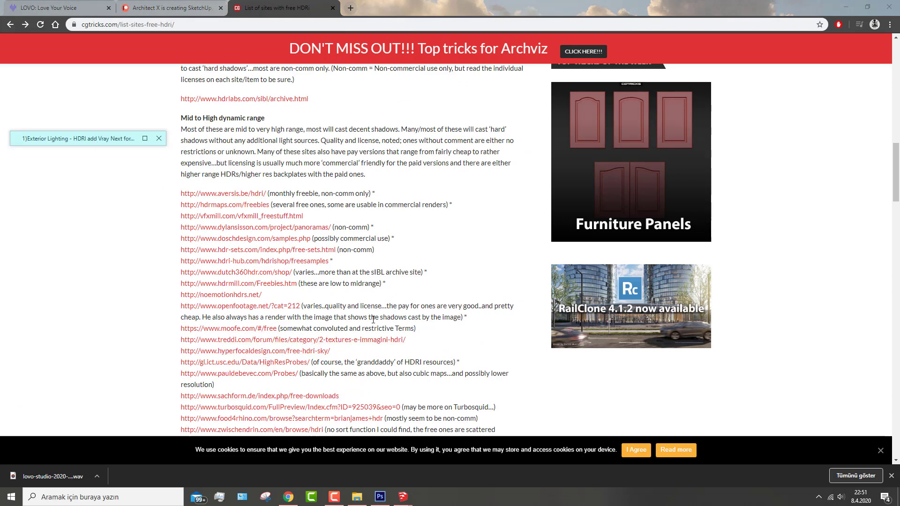
scroll(368, 194, up, 3)
scroll(370, 199, up, 3)
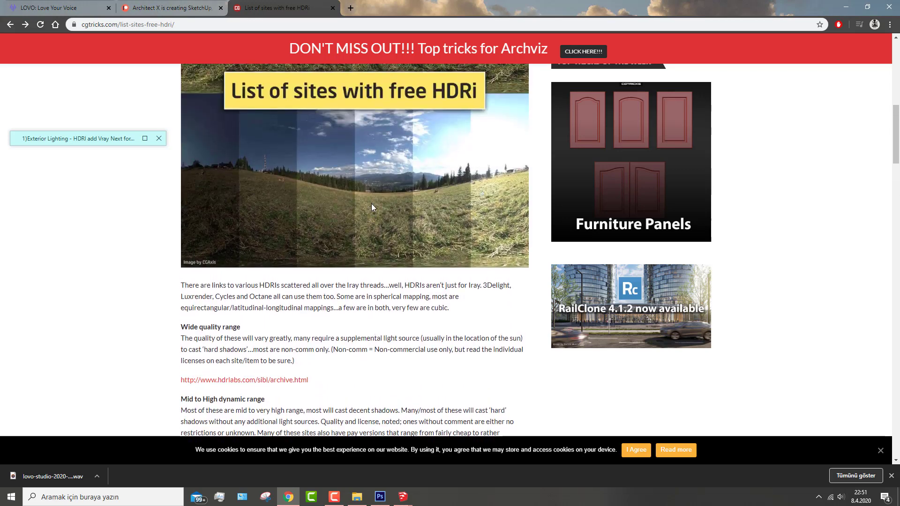
scroll(371, 206, up, 3)
scroll(371, 224, down, 1)
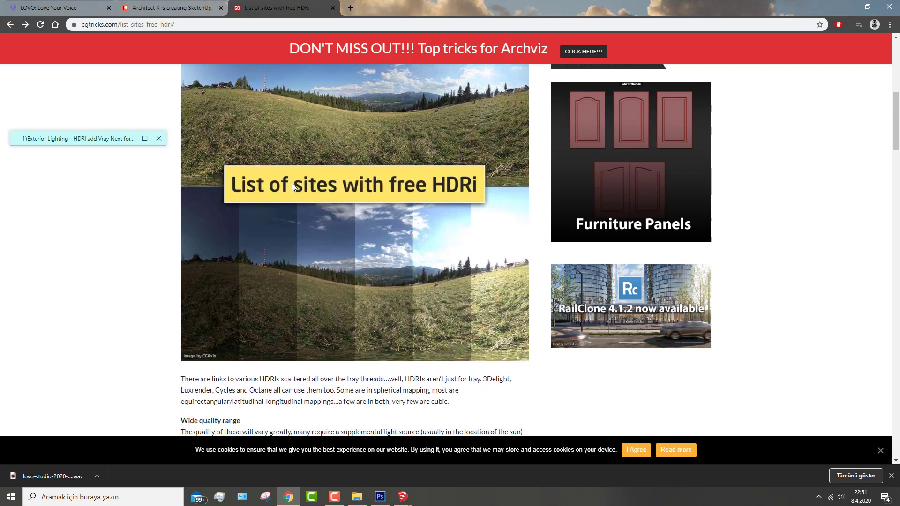
Step: Browse the Patreon HDRI skies page, return to the free-HDRI list, and minimize Chrome
click(169, 7)
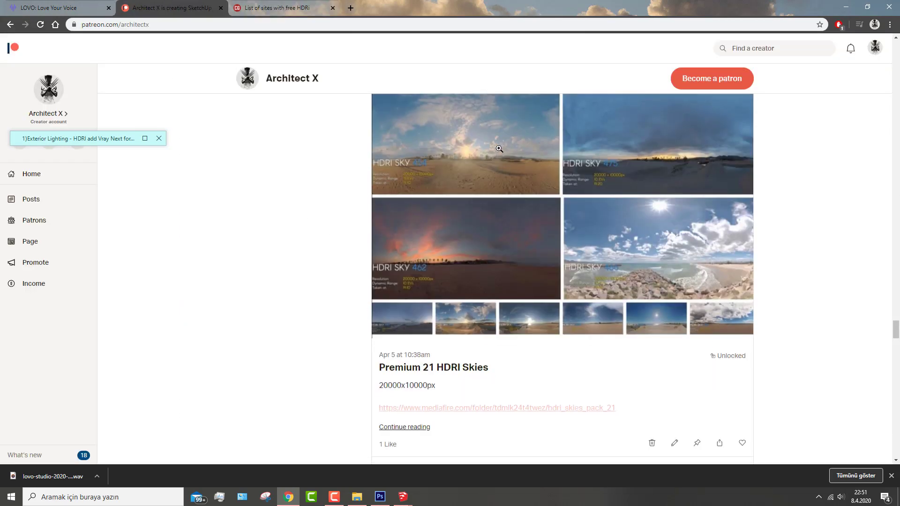
scroll(499, 148, down, 3)
scroll(468, 164, down, 3)
scroll(454, 171, down, 5)
scroll(375, 196, down, 6)
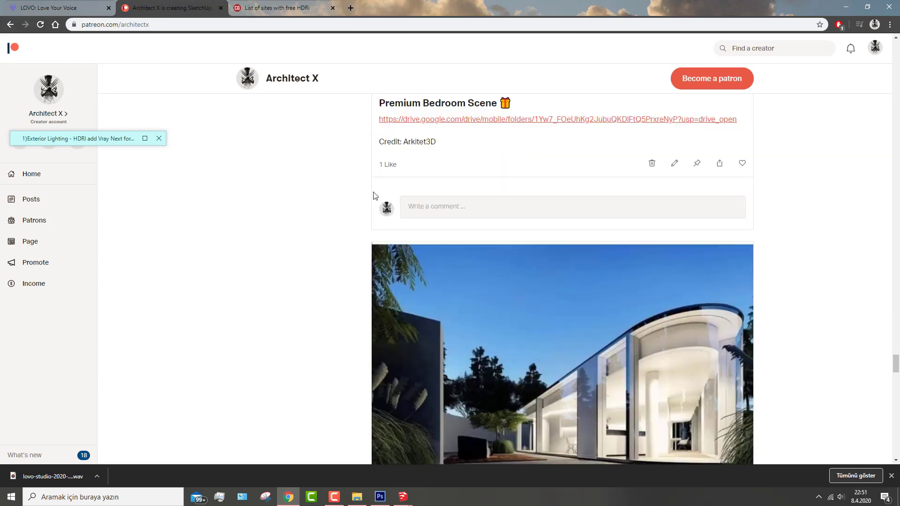
scroll(375, 196, down, 3)
click(285, 9)
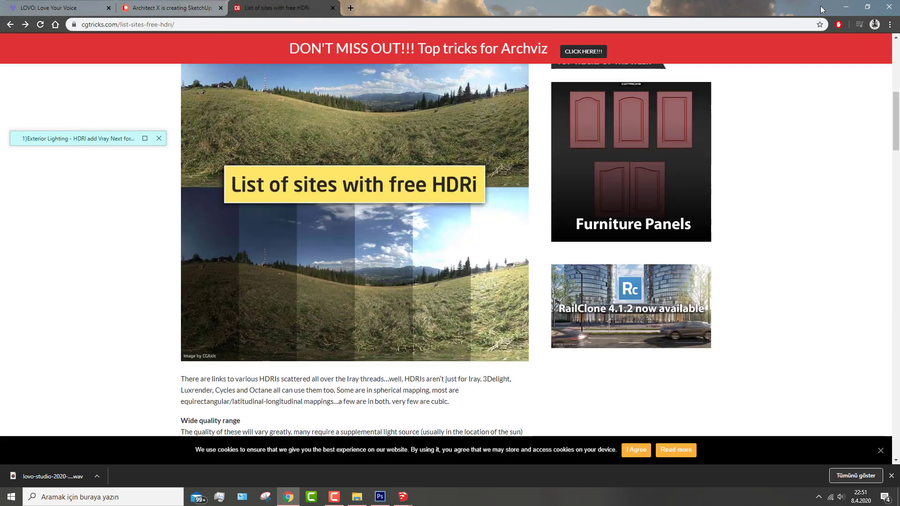
click(846, 7)
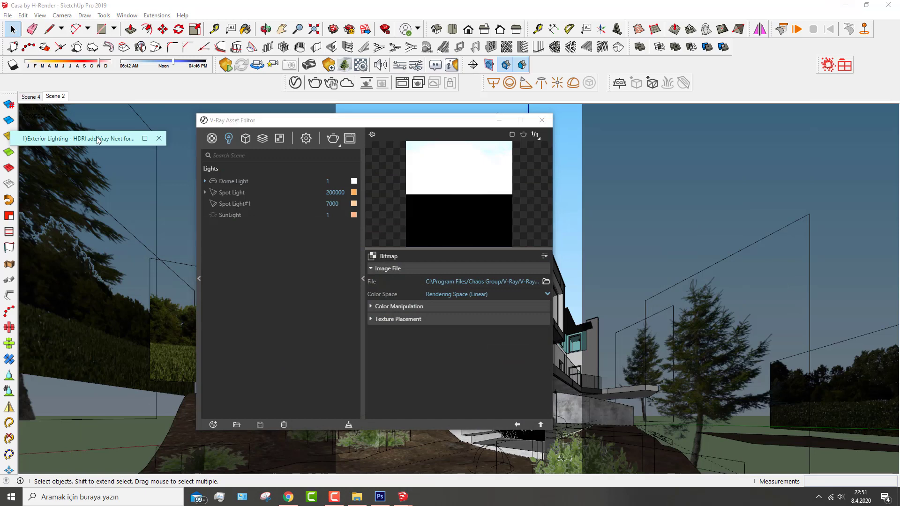
Step: Load an .hdr file from the HDRi folder as the Dome Light bitmap and return to its parameters
click(97, 140)
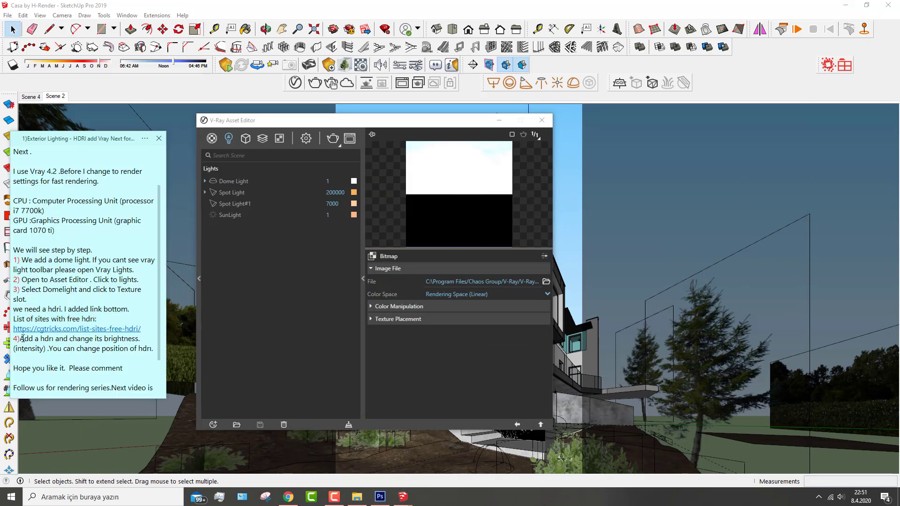
drag(20, 338, 142, 342)
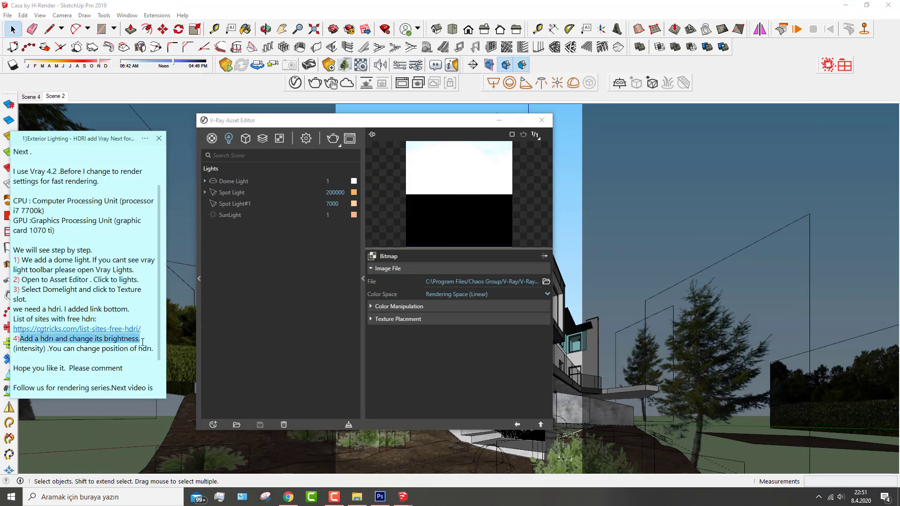
click(146, 342)
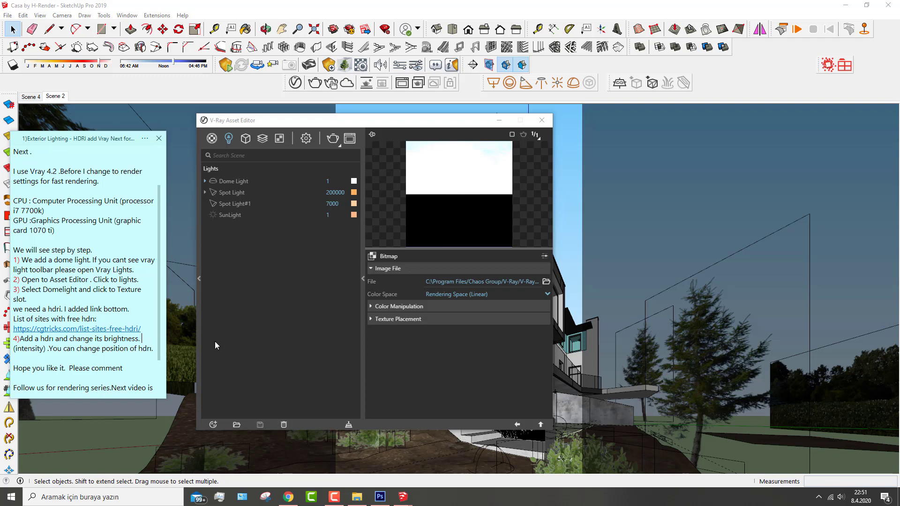
click(546, 281)
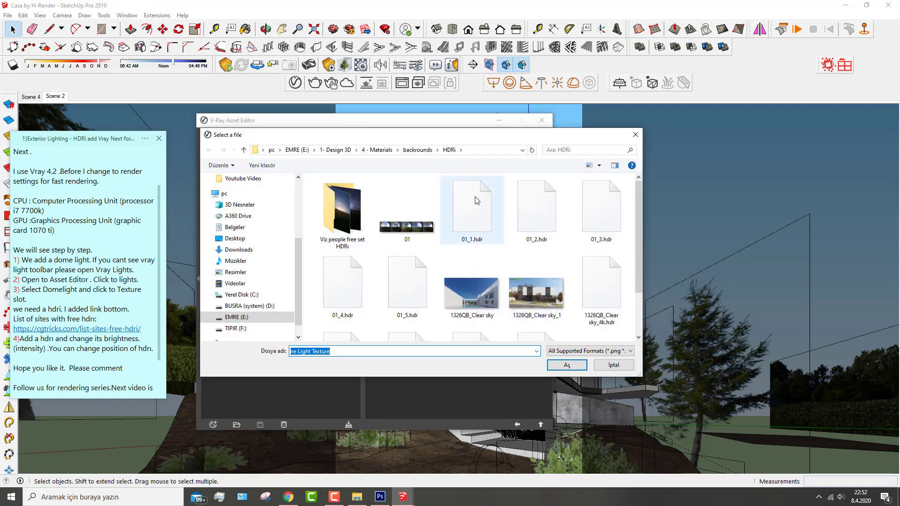
click(613, 365)
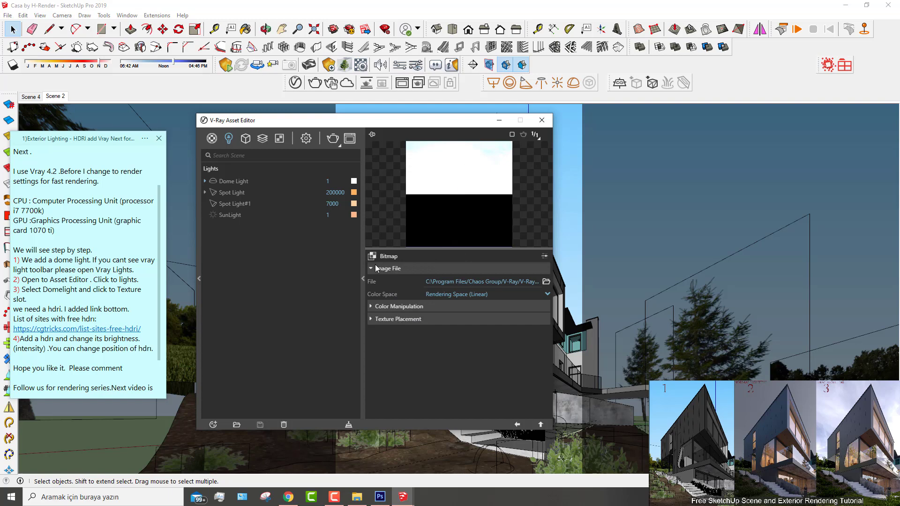
click(517, 423)
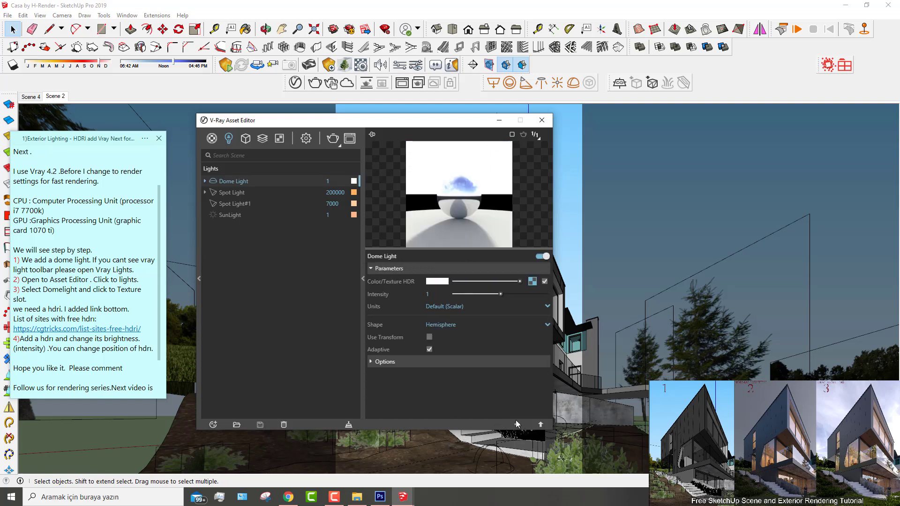
Step: Move the Asset Editor aside and start an interactive V-Ray render of Scene 2
double_click(443, 292)
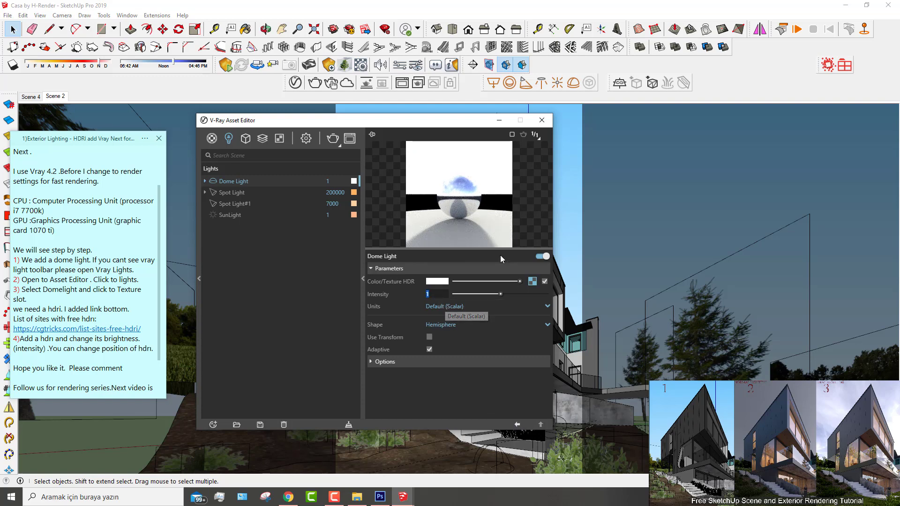
drag(432, 125, 371, 161)
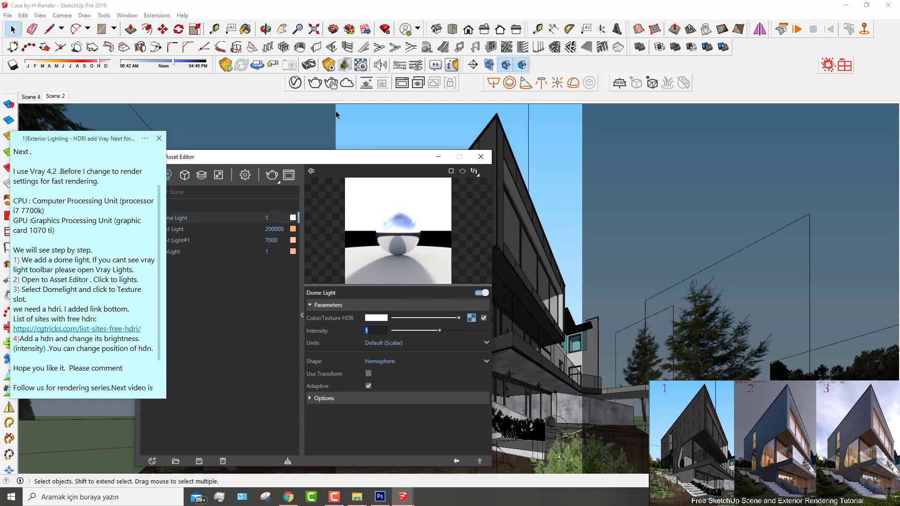
click(314, 83)
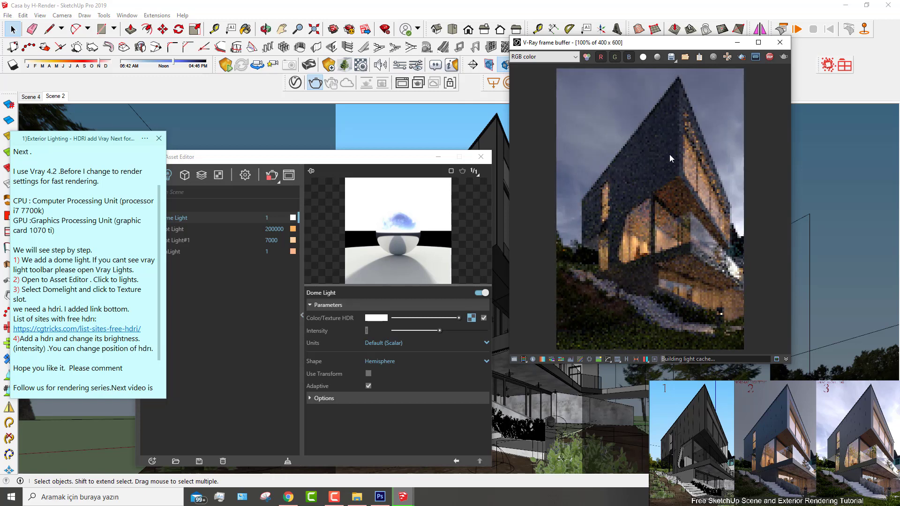
Step: Stop the running render in the V-Ray frame buffer
click(769, 56)
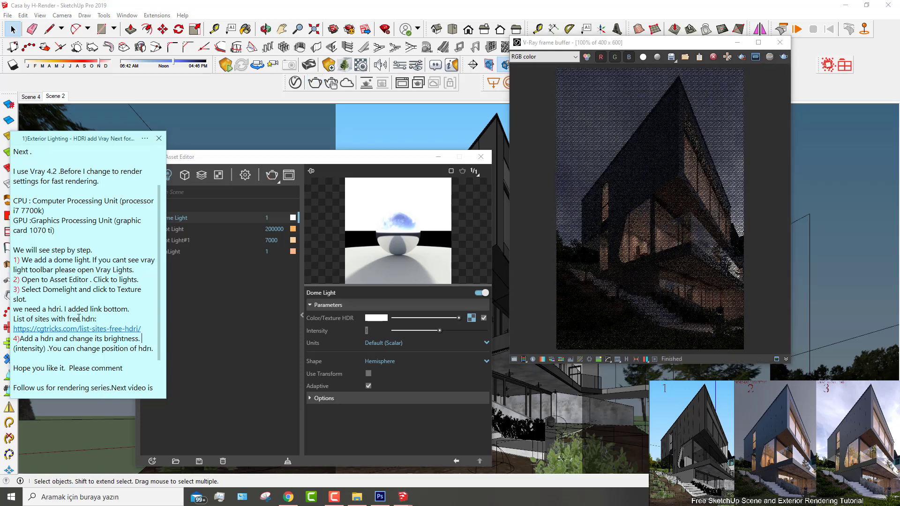
scroll(79, 315, down, 3)
scroll(53, 312, up, 2)
scroll(53, 313, down, 1)
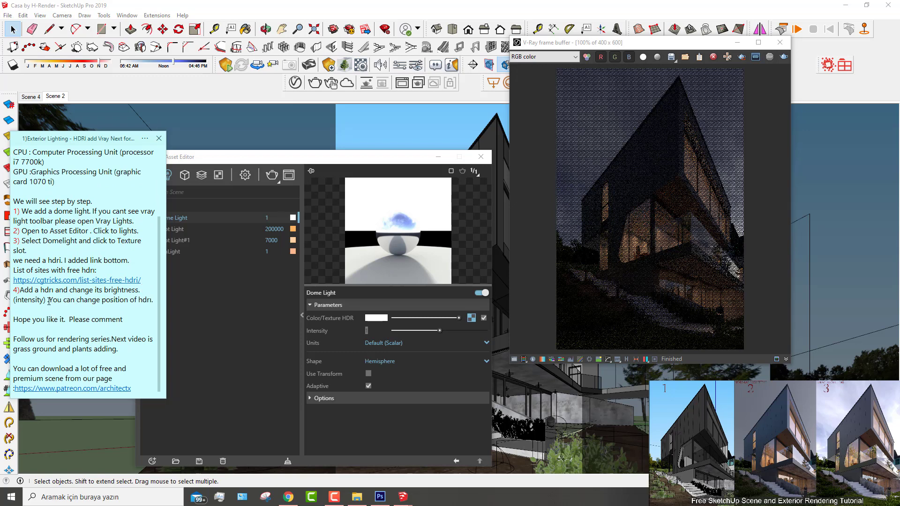
drag(47, 300, 13, 300)
Step: Change the Dome Light intensity from 1 to 5
text(5)
click(374, 330)
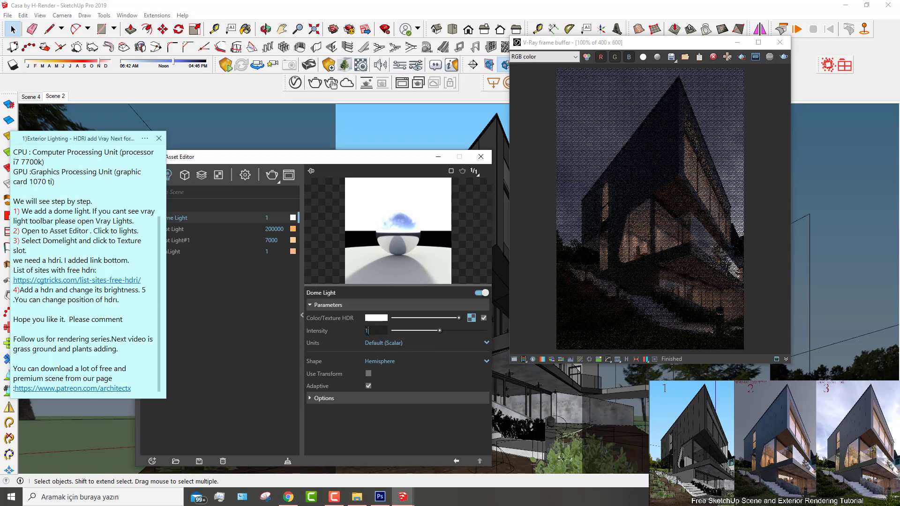
text(5)
key(Return)
click(148, 293)
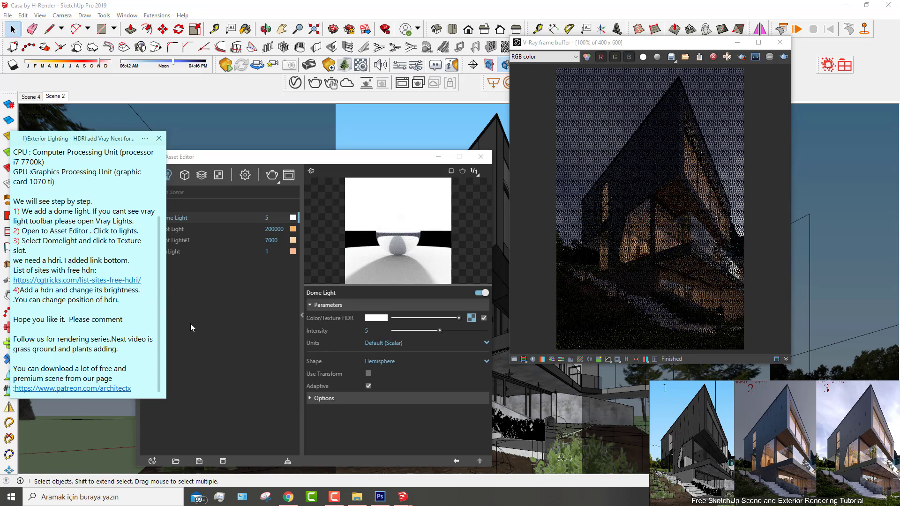
key(BackSpace)
text((intensity))
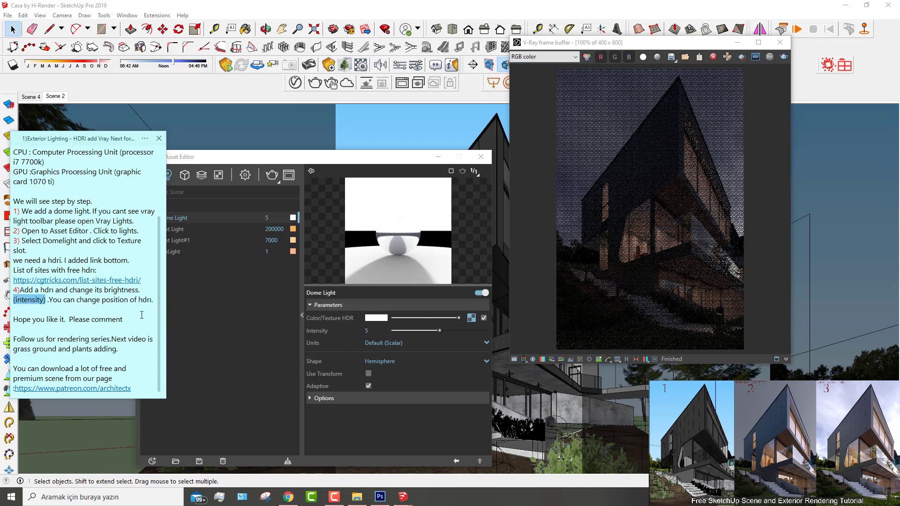
click(140, 313)
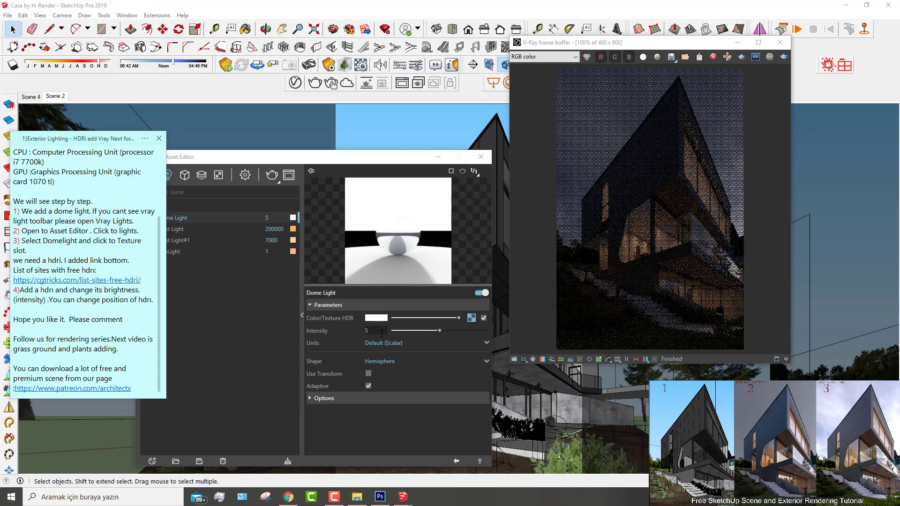
click(700, 187)
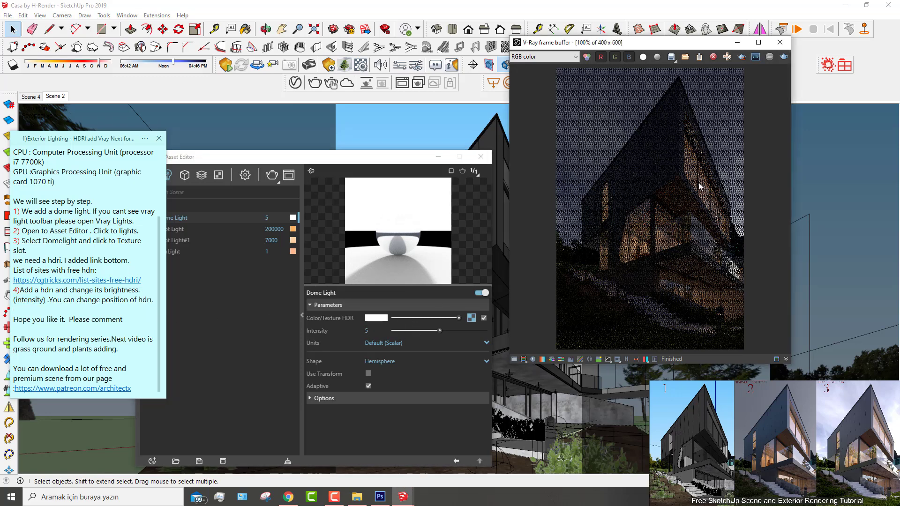
Step: Re-render Scene 2 under the intensity-5 dome light and shift the frame buffer lower
click(784, 57)
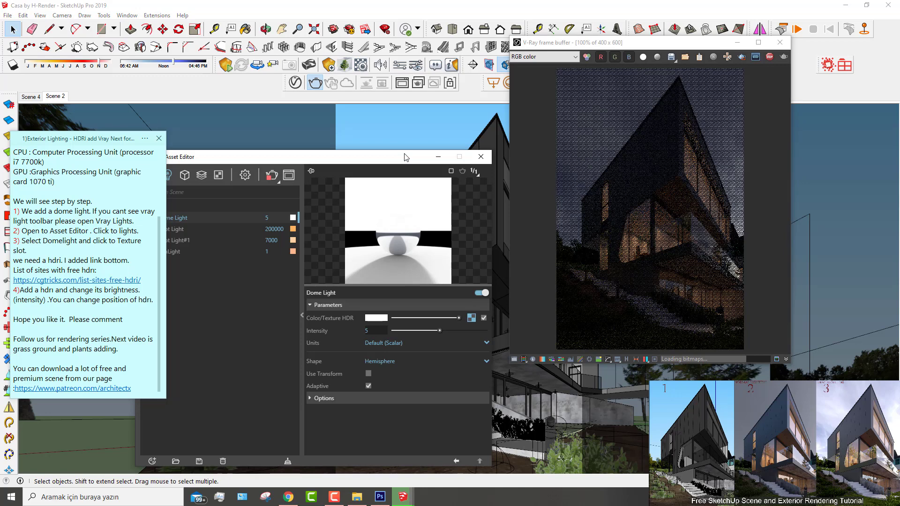
click(586, 178)
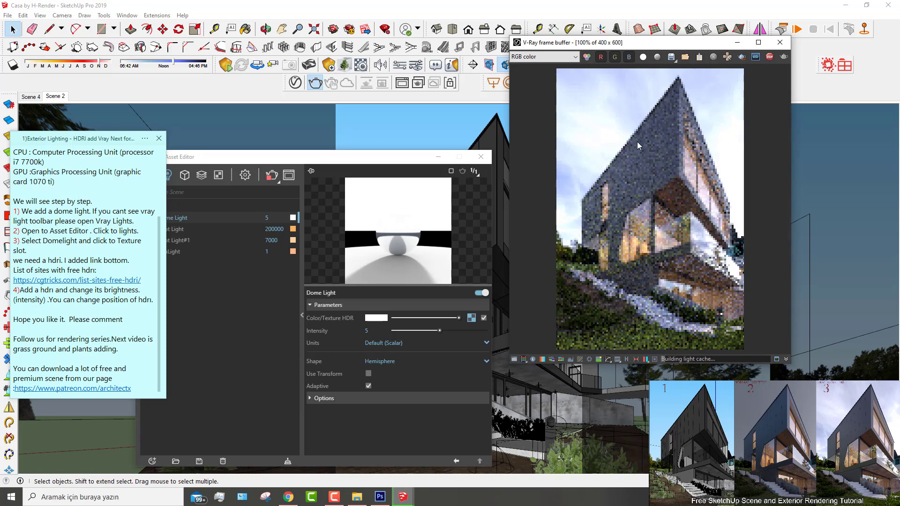
mouse_move(682, 48)
mouse_down()
mouse_move(671, 69)
mouse_move(682, 117)
mouse_up()
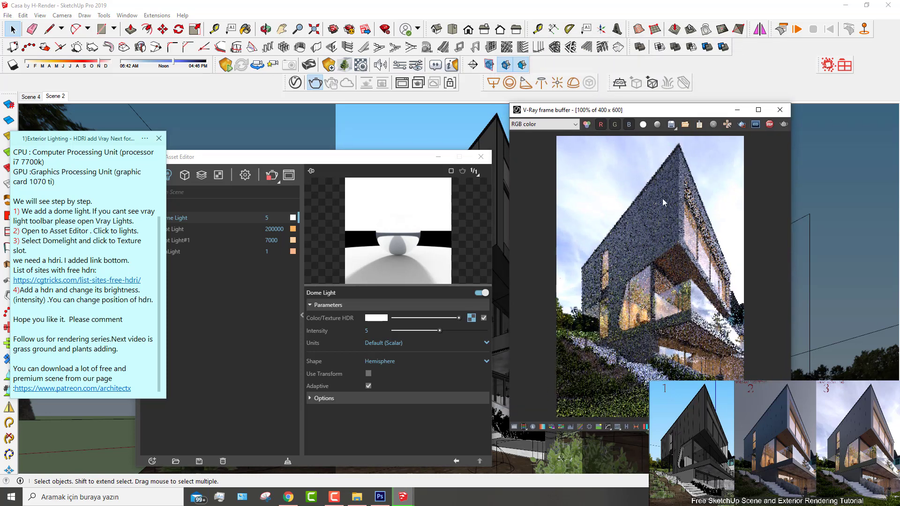
Step: Review the Photoshop comparison of the three renders, including the intensity-5 HDRI render, then minimize Photoshop
click(380, 496)
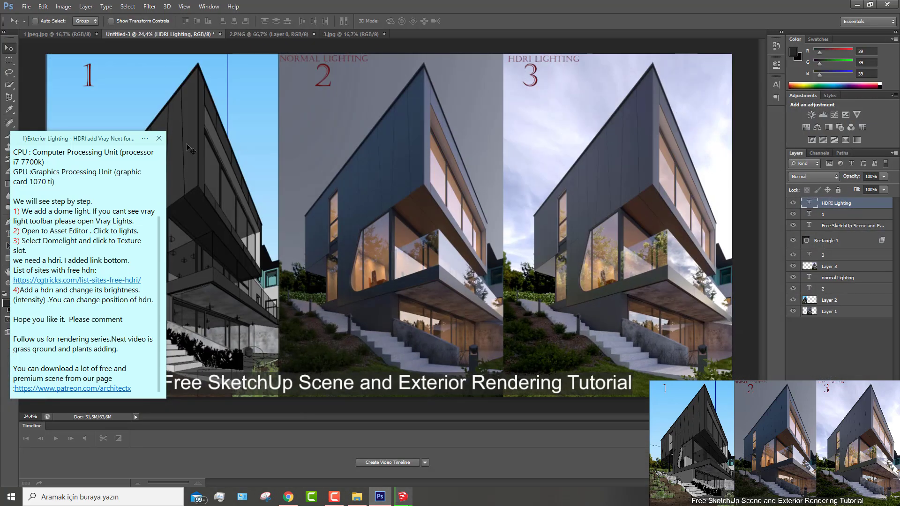
mouse_move(119, 138)
mouse_down()
mouse_move(103, 280)
mouse_move(114, 434)
mouse_up()
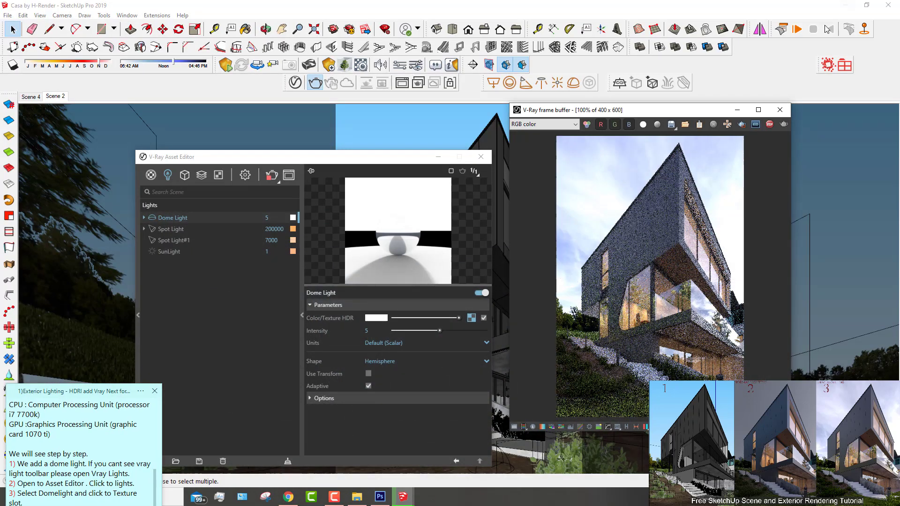
click(856, 5)
drag(678, 109, 687, 68)
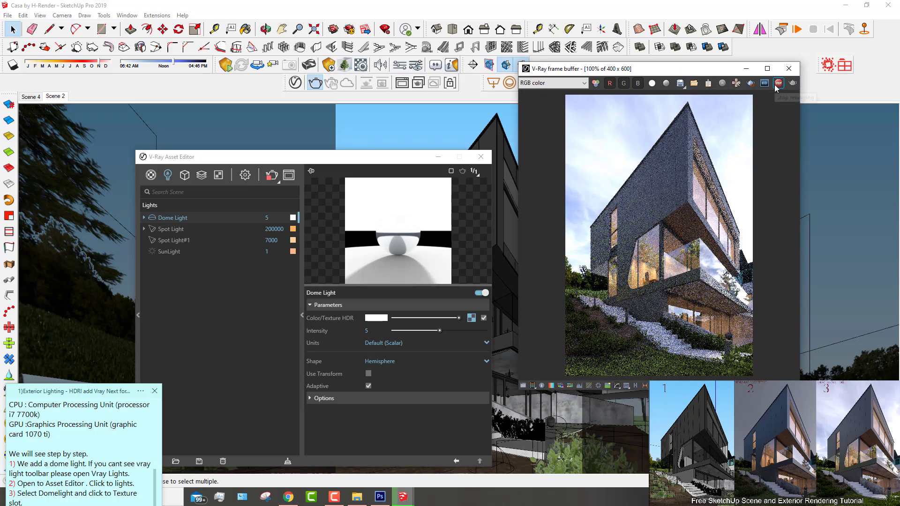
drag(123, 396, 306, 114)
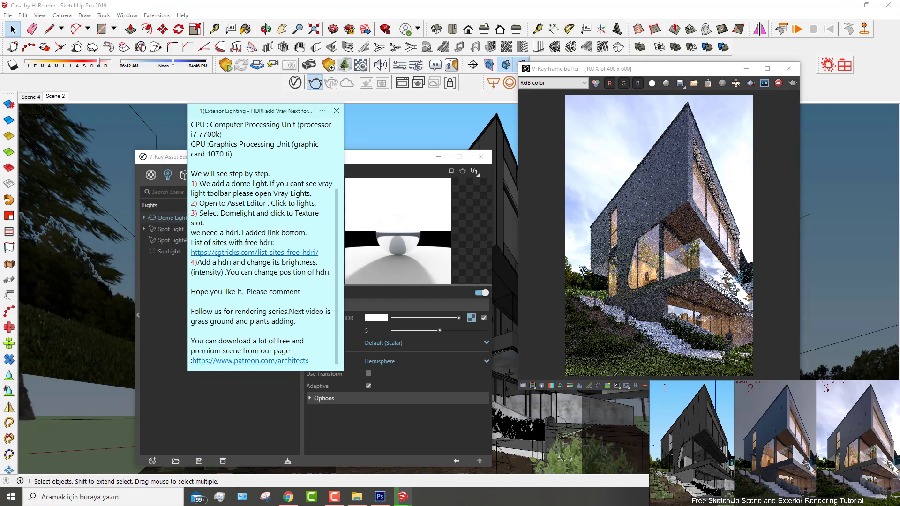
drag(196, 291, 307, 300)
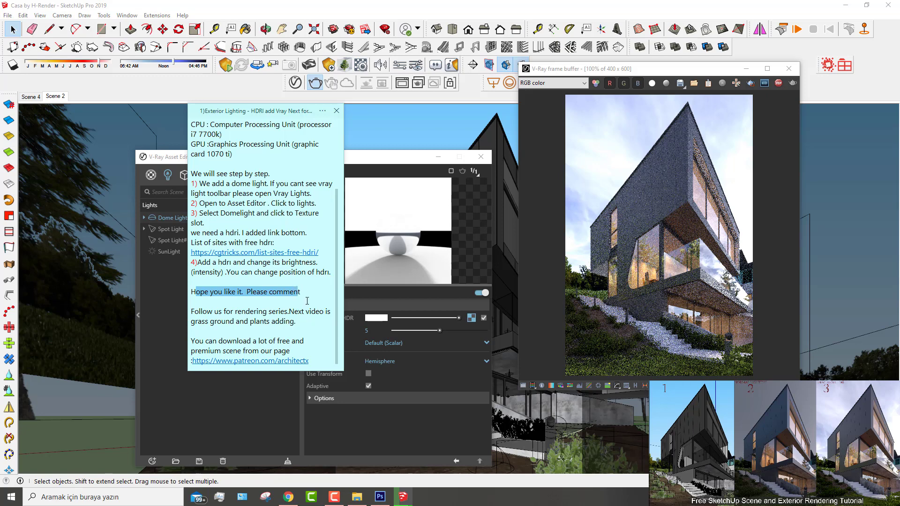
click(307, 300)
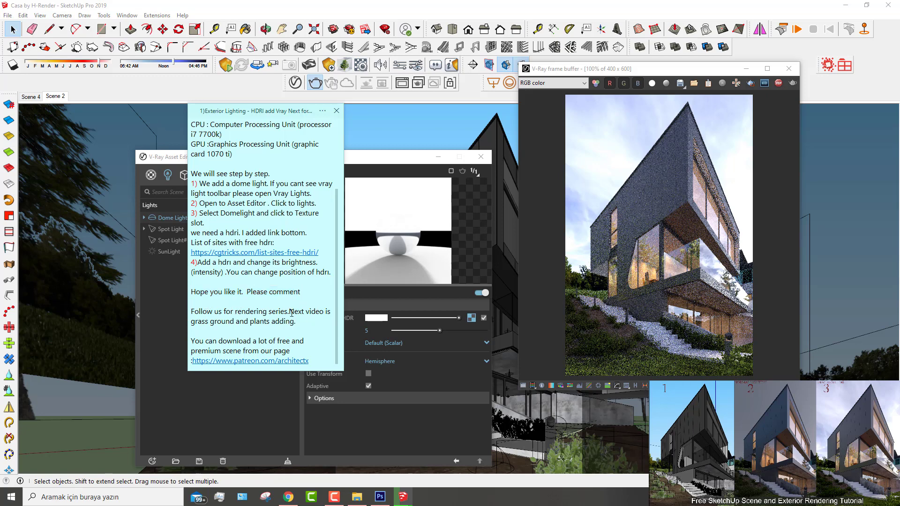
drag(289, 313, 310, 323)
click(310, 322)
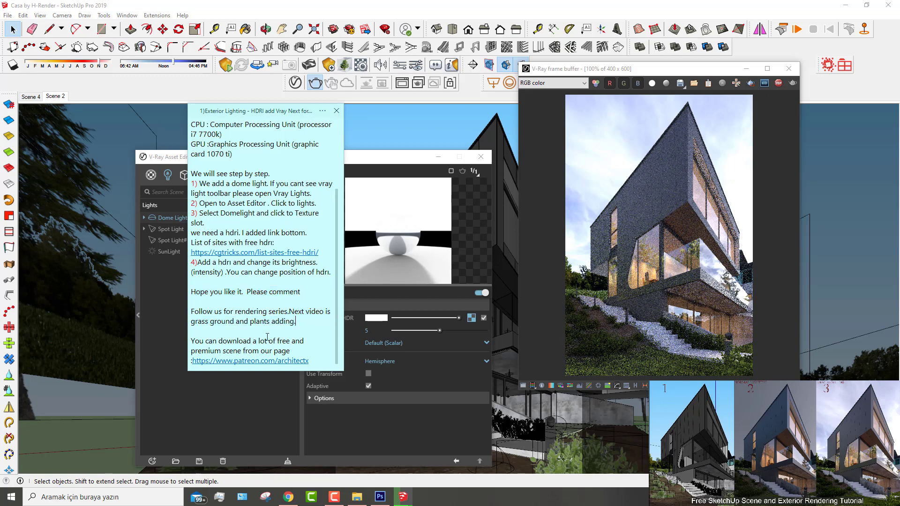